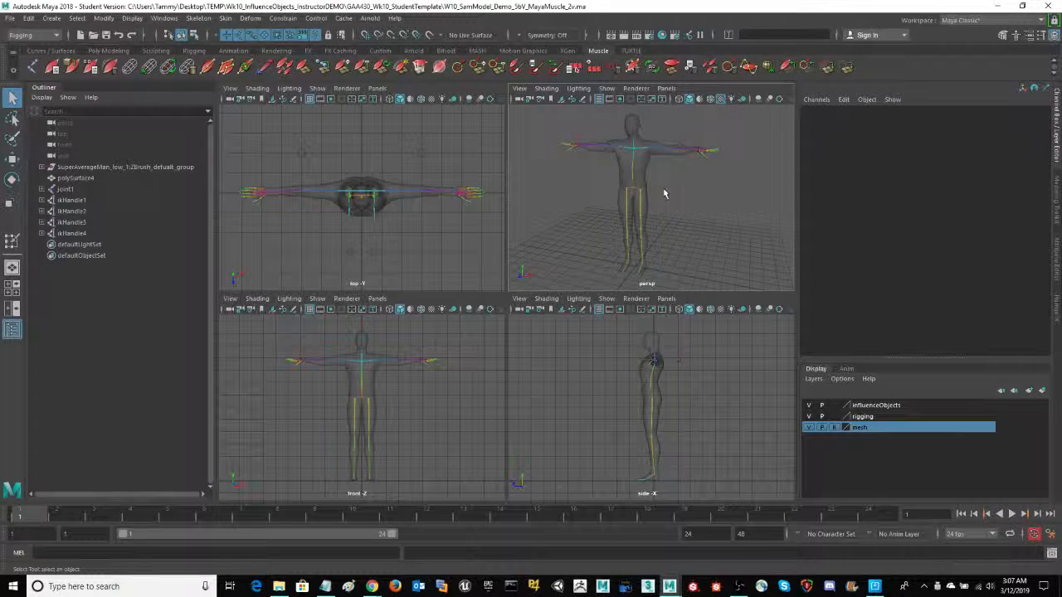
# Enlarge the perspective view around the upper body and select the upper-arm and forearm joints, joint19 and joint20
pyautogui.press('space')
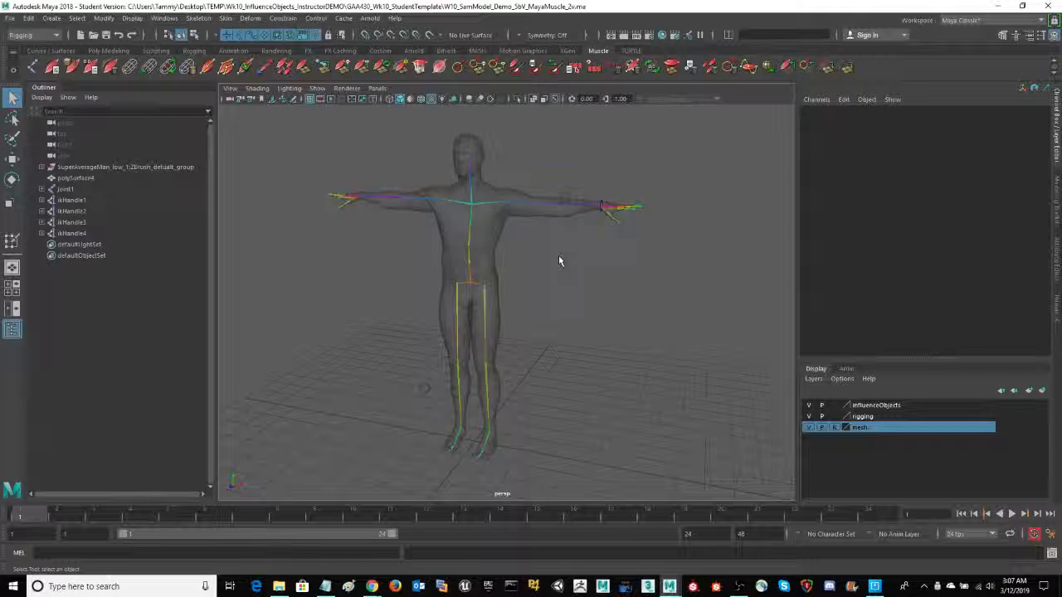
pyautogui.keyDown('alt'); pyautogui.moveTo(555, 293); pyautogui.dragTo(557, 296); pyautogui.keyUp('alt')
pyautogui.moveTo(558, 295)
pyautogui.keyDown('alt'); pyautogui.mouseDown(button='right')
pyautogui.moveTo(640, 297)
pyautogui.moveTo(578, 297)
pyautogui.mouseUp(button='right'); pyautogui.keyUp('alt')
pyautogui.click(528, 193)
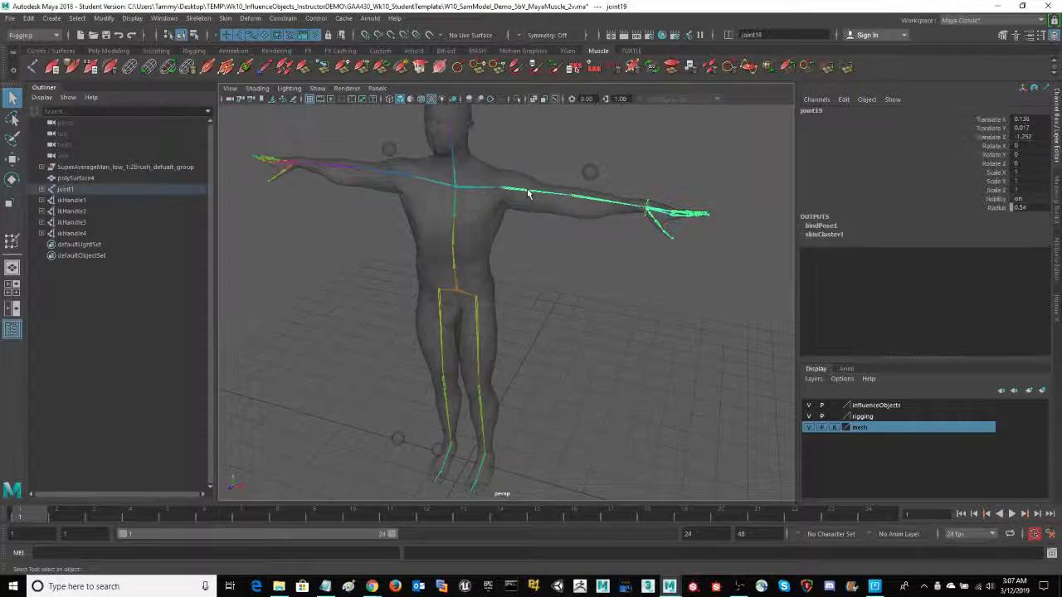
pyautogui.click(591, 207)
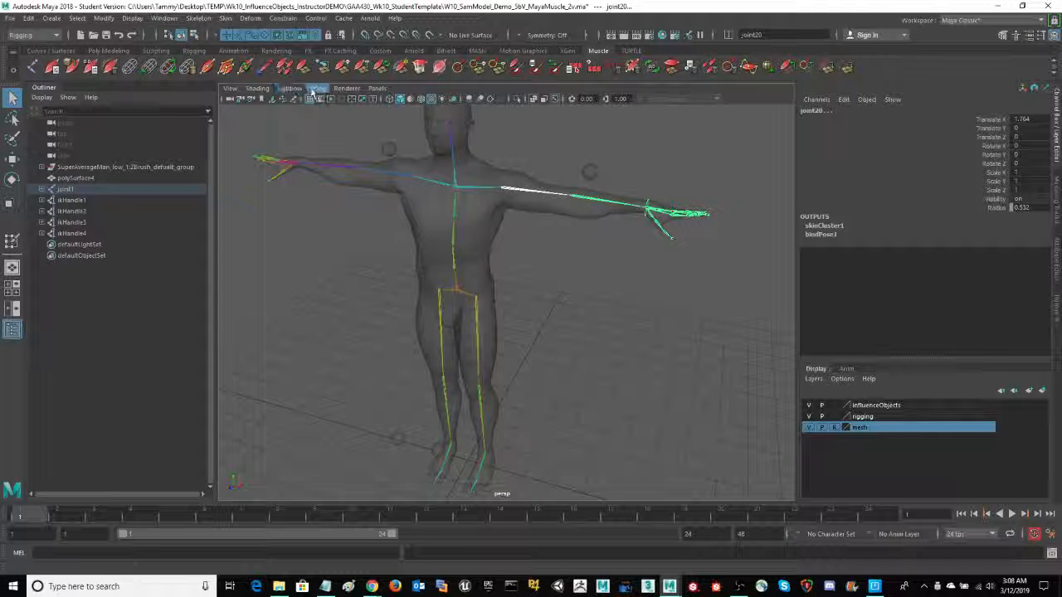
# Detach the Muscle deformer commands as a floating window and place it beside the character's torso
pyautogui.click(249, 18)
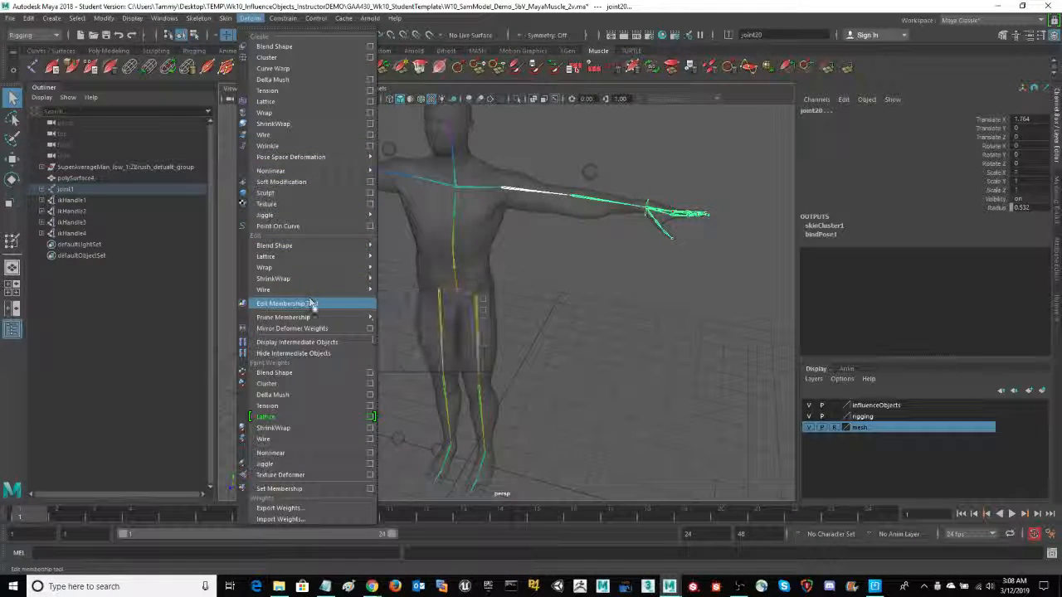
pyautogui.moveTo(330, 248)
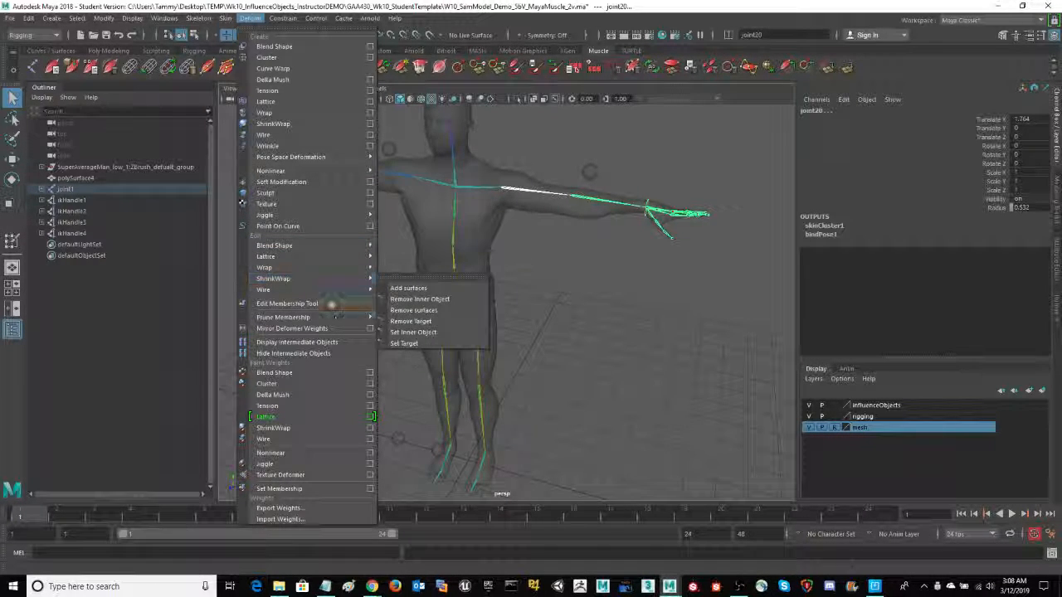
pyautogui.moveTo(335, 322)
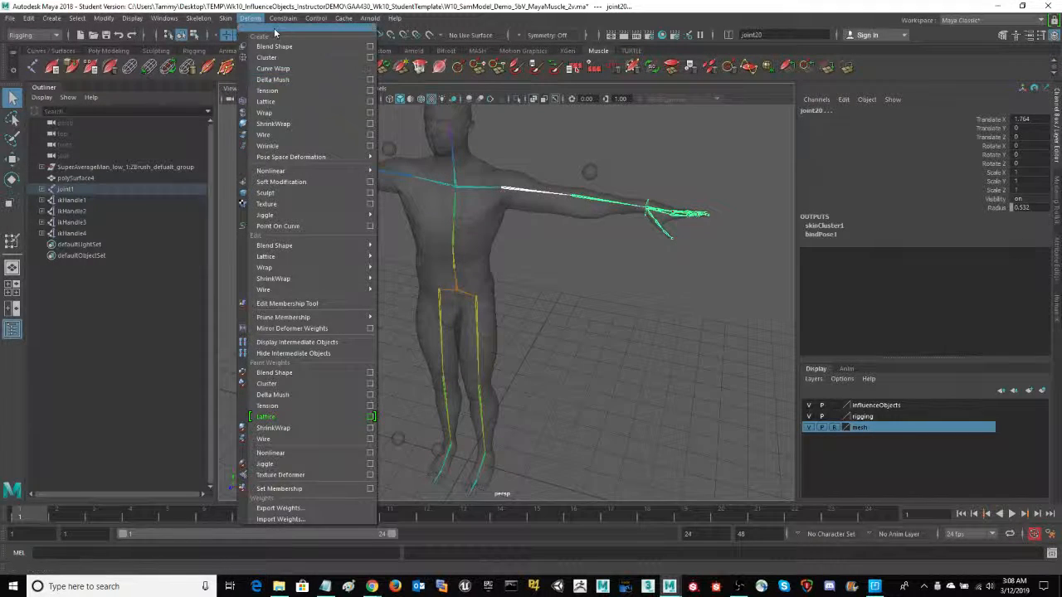
pyautogui.click(252, 19)
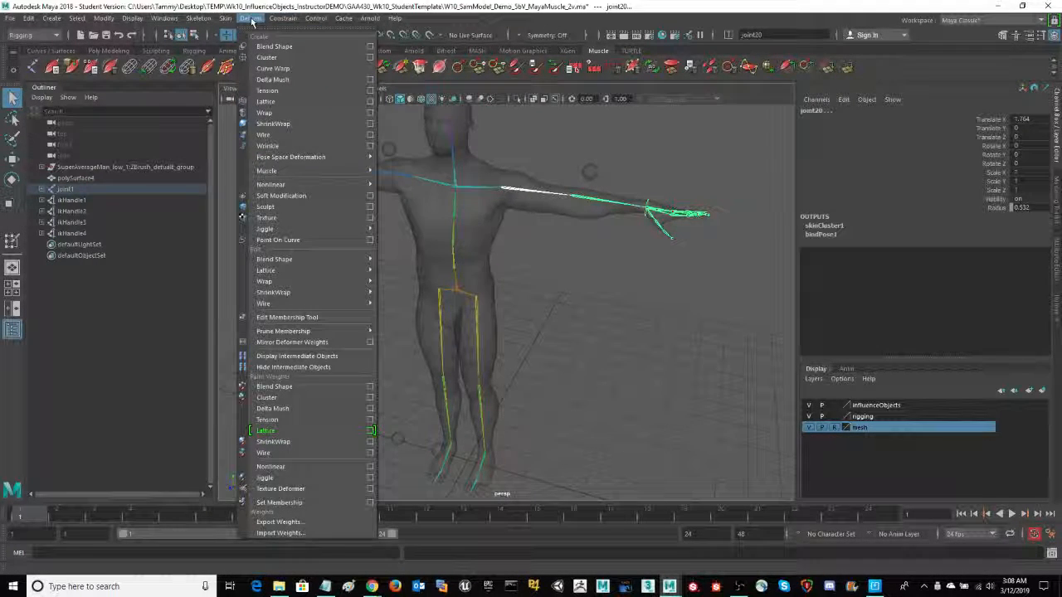
pyautogui.moveTo(303, 172)
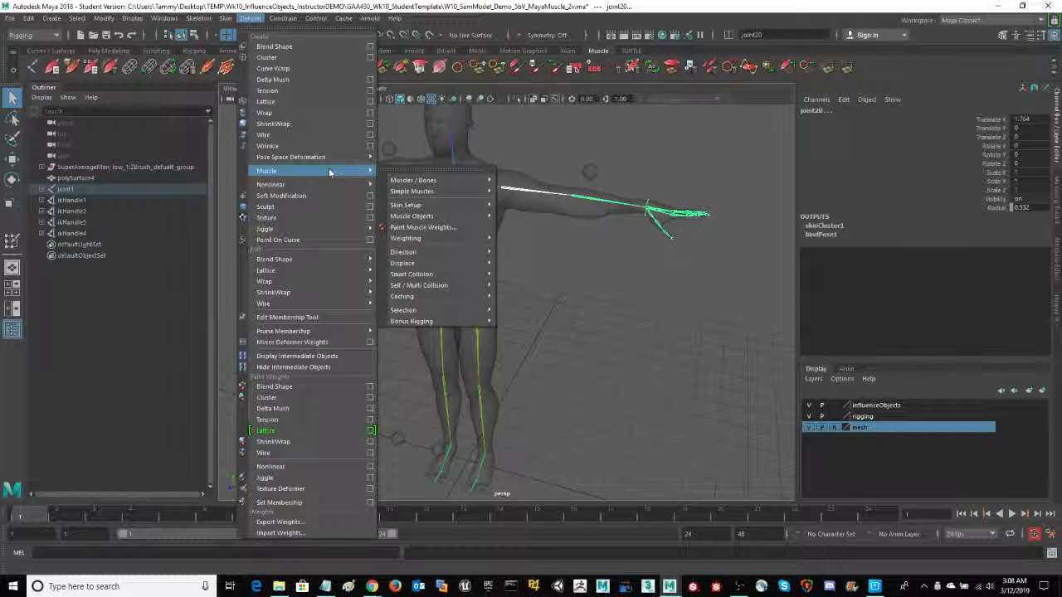
pyautogui.click(405, 173)
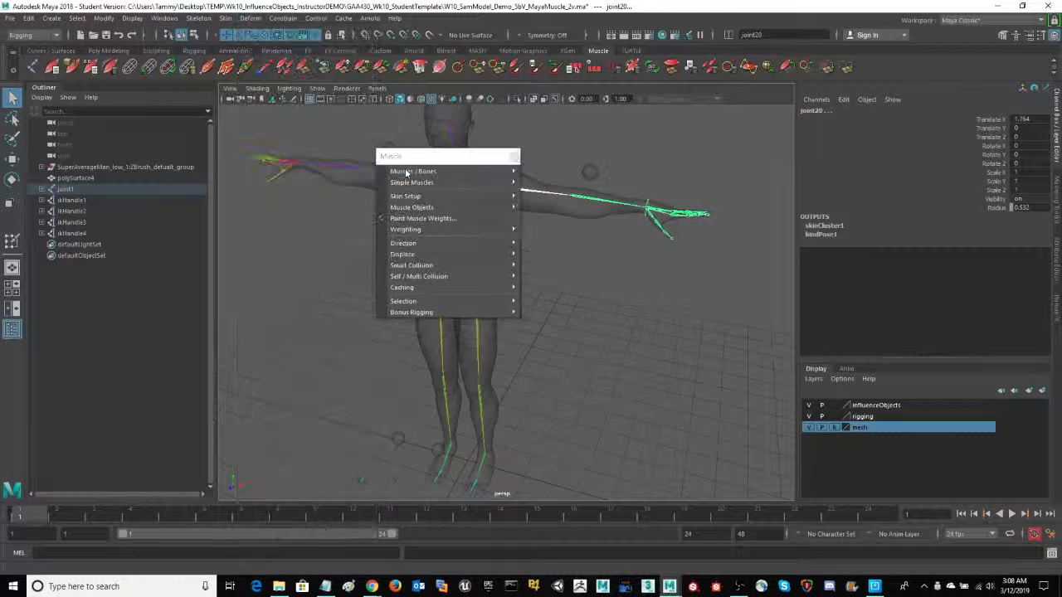
pyautogui.moveTo(414, 158); pyautogui.dragTo(274, 258)
# Open the Muscle Builder for simple muscles and place its window clear of the character's arm
pyautogui.moveTo(274, 270)
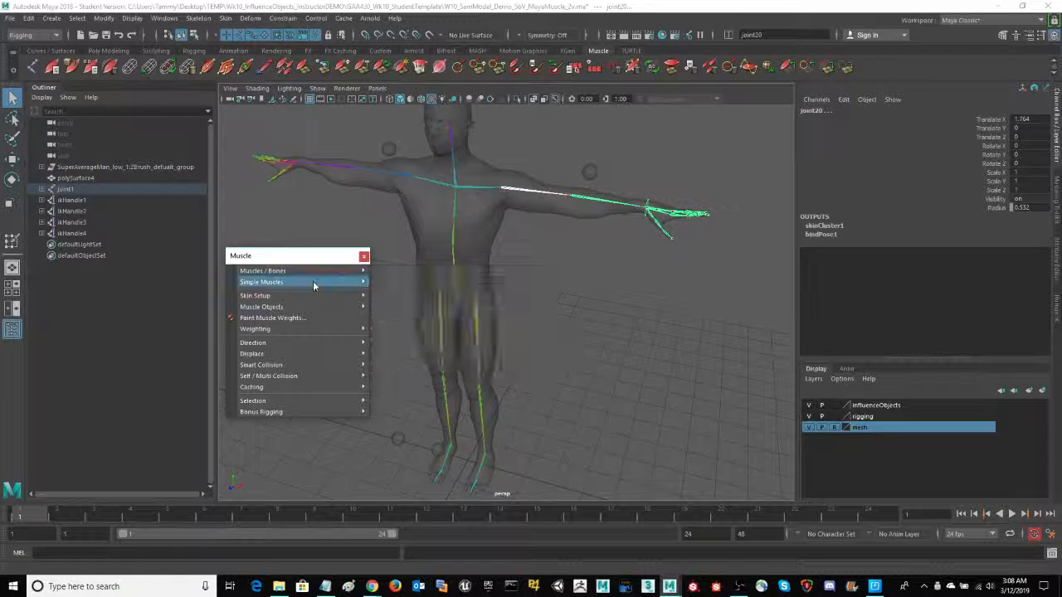
pyautogui.moveTo(309, 284)
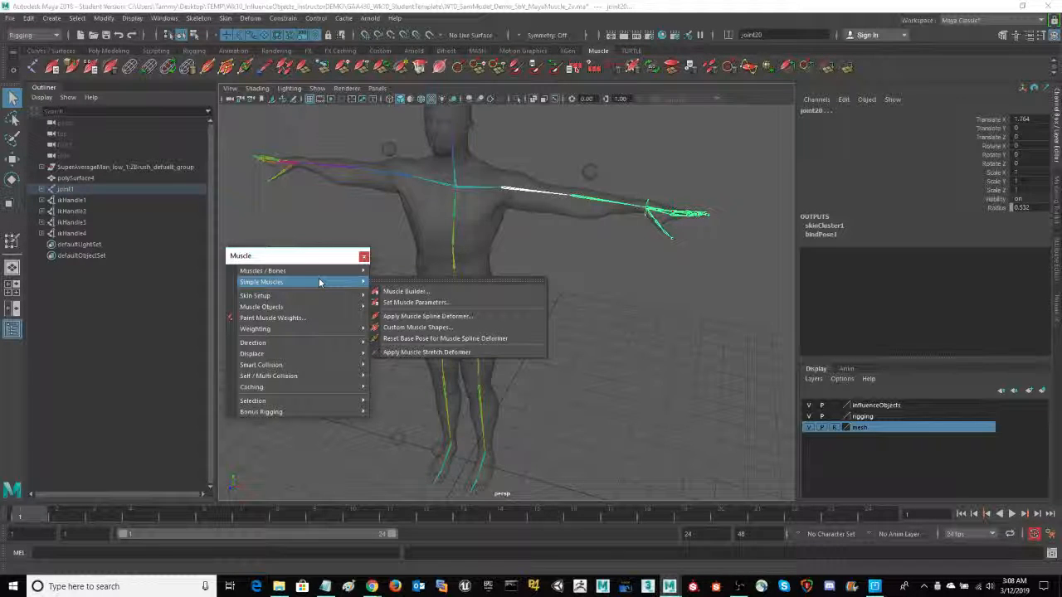
pyautogui.click(413, 291)
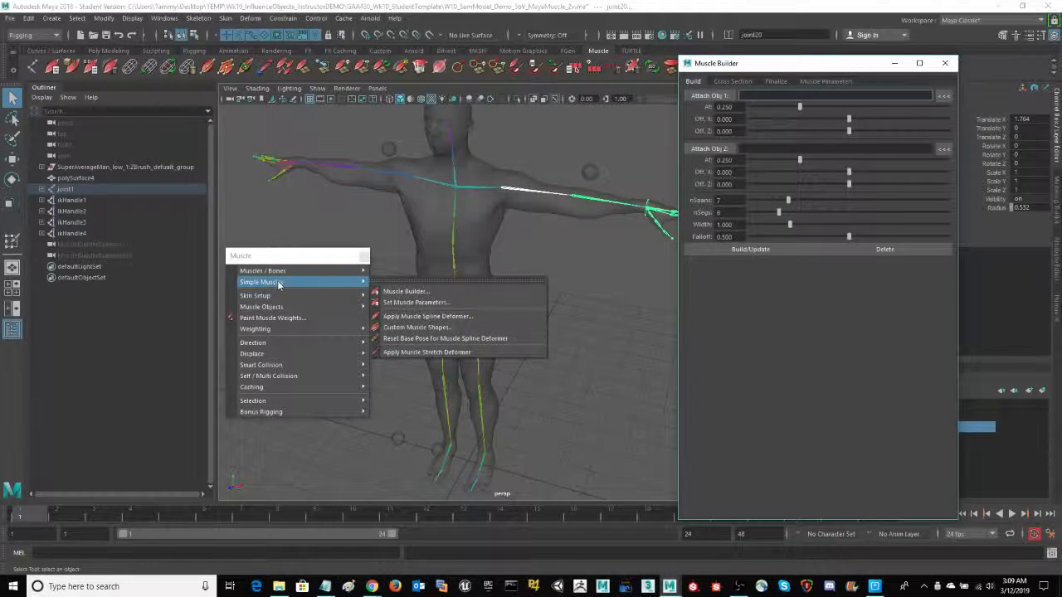
pyautogui.click(410, 291)
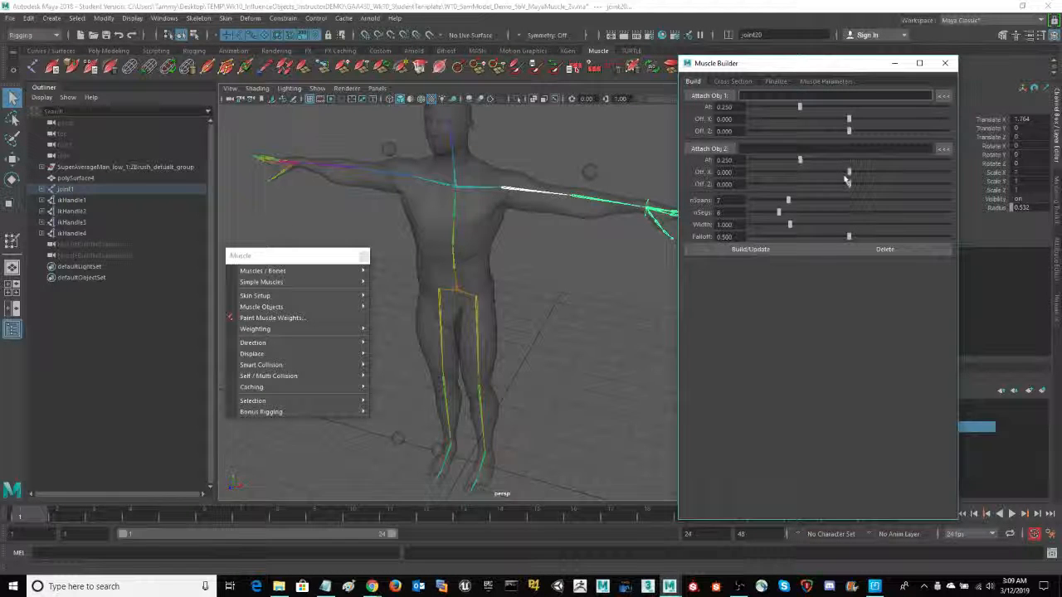
pyautogui.moveTo(832, 60); pyautogui.dragTo(894, 160)
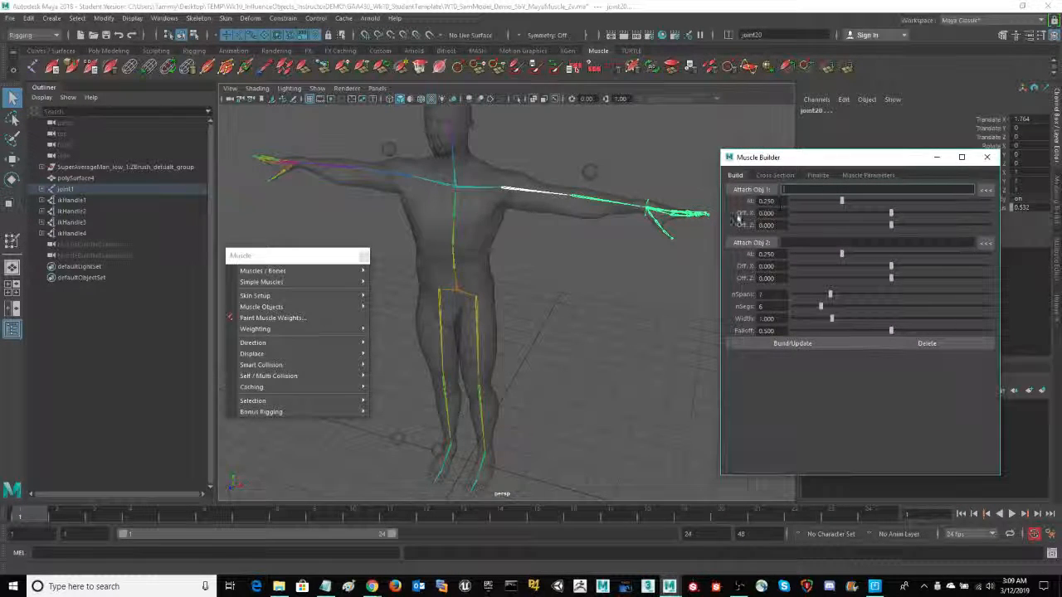
# Build a simple muscle with joint19 as Attach Obj 1 and joint20 as Attach Obj 2
pyautogui.click(515, 192)
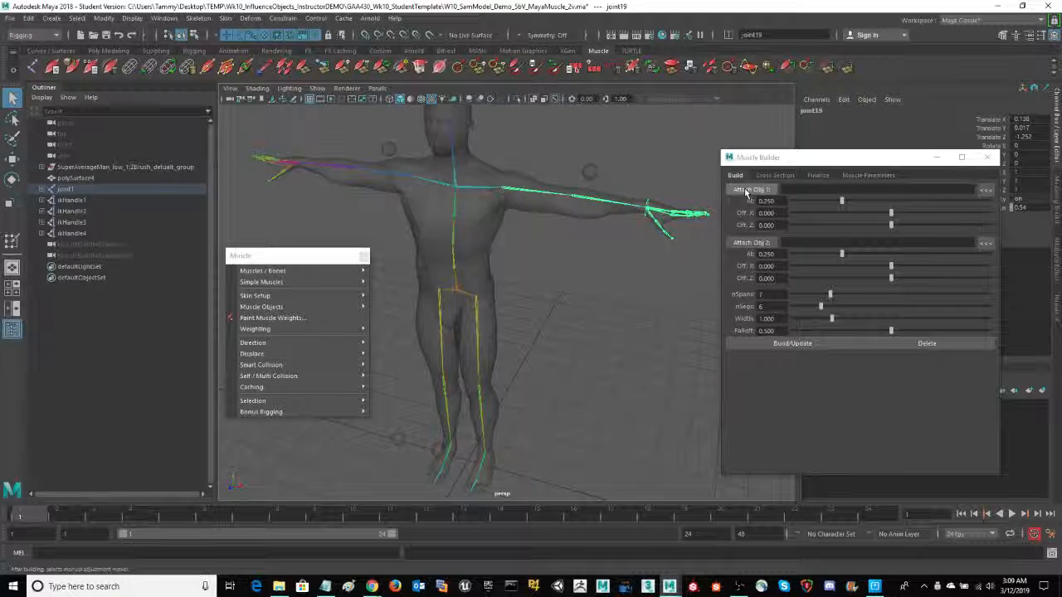
pyautogui.click(986, 191)
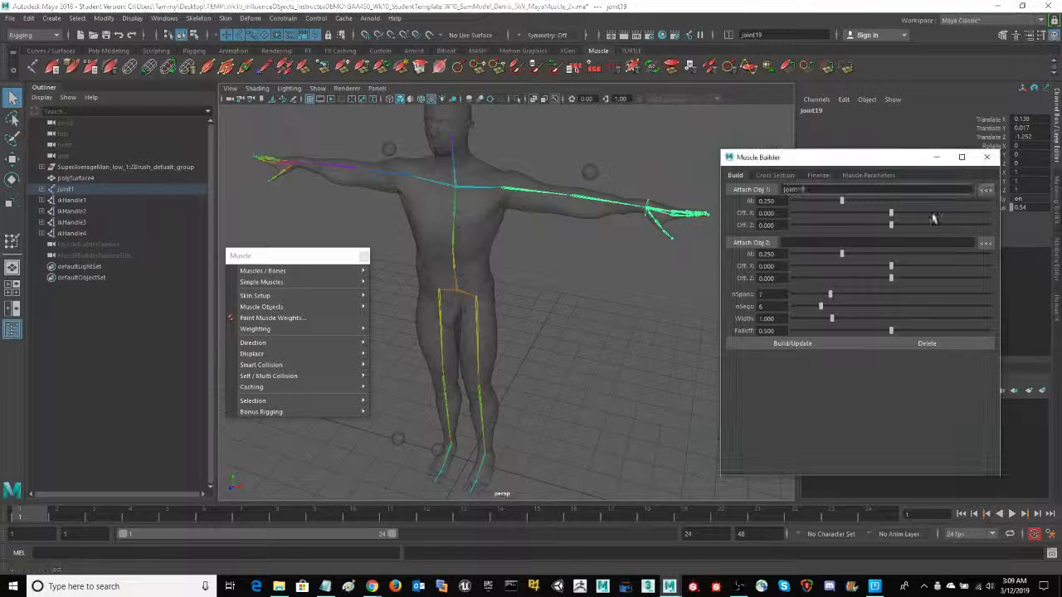
pyautogui.click(591, 204)
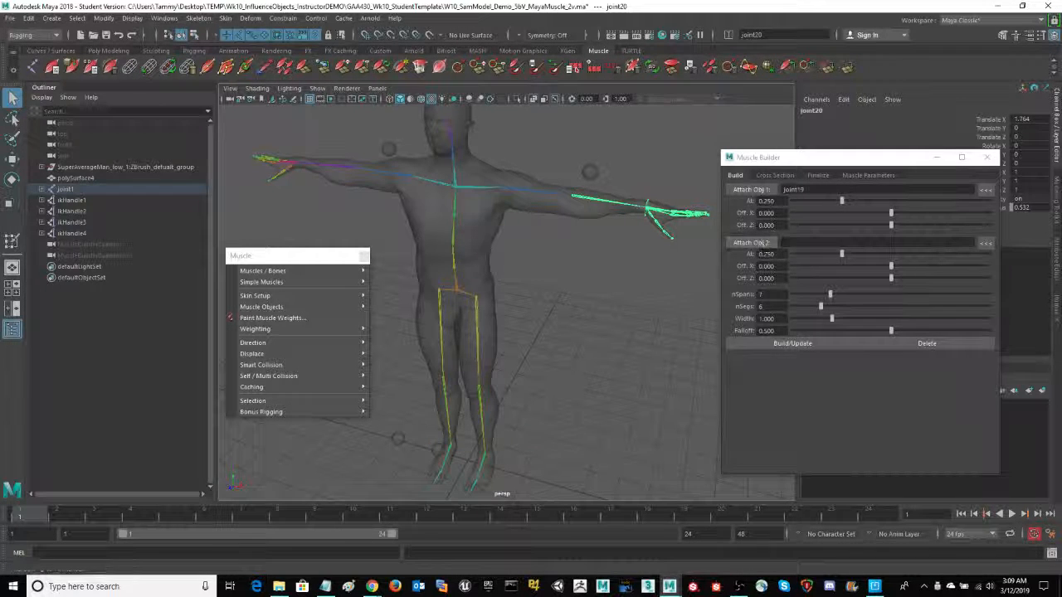
pyautogui.click(985, 246)
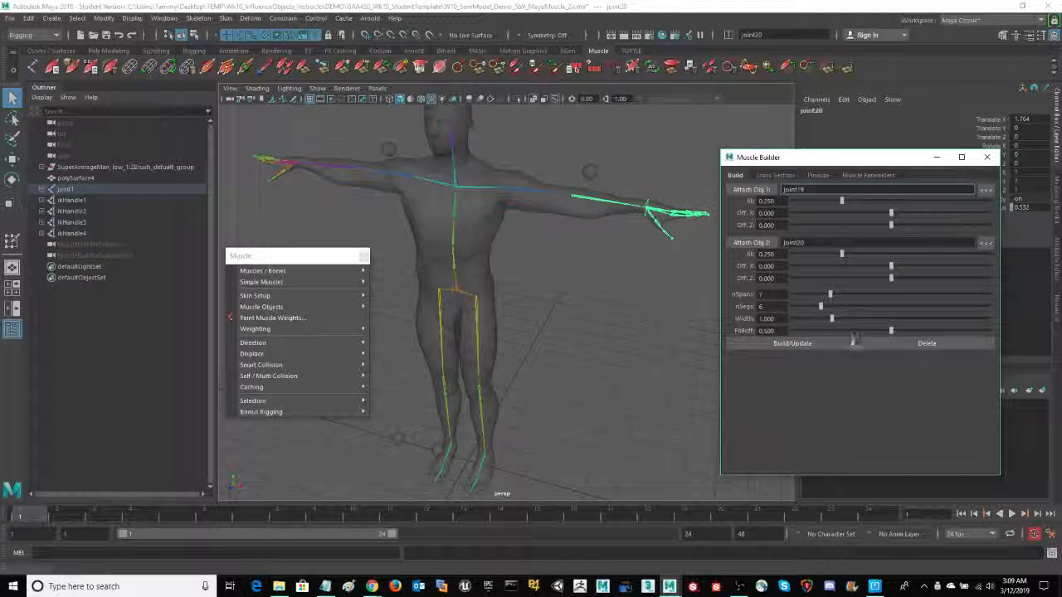
pyautogui.click(850, 343)
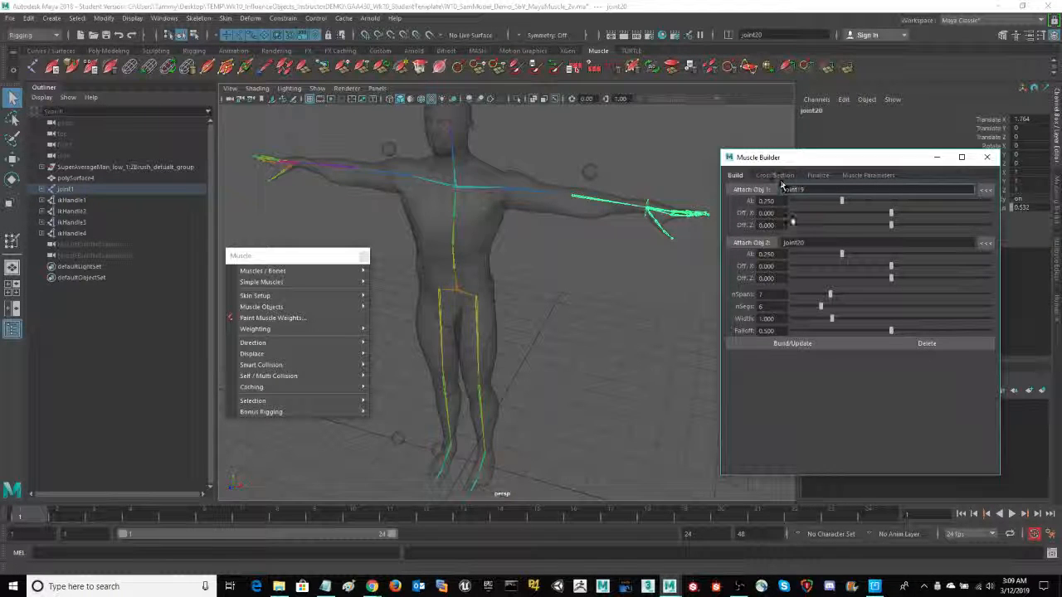
pyautogui.click(814, 349)
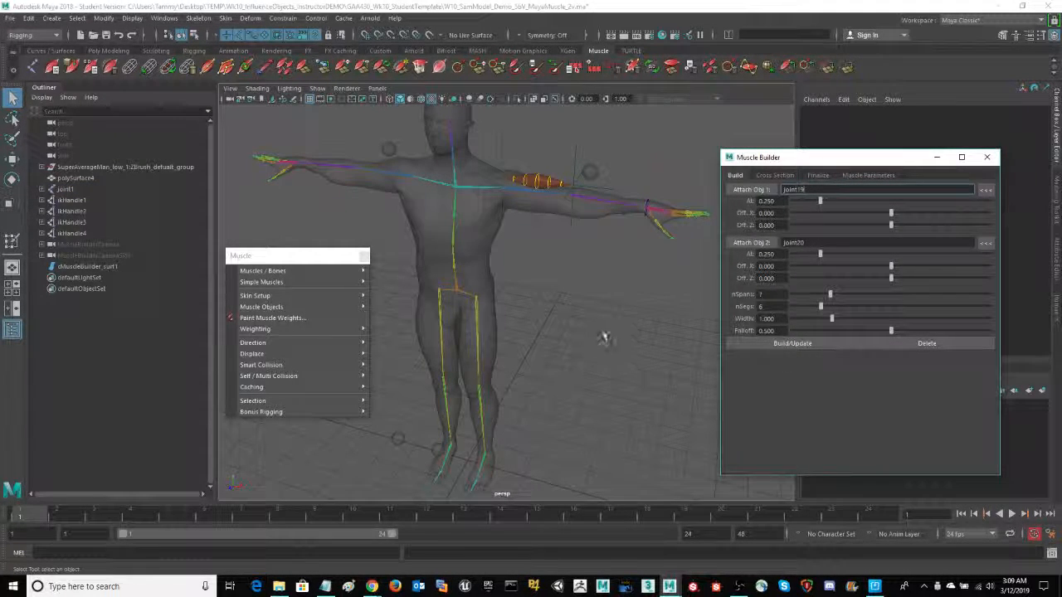
# Lower the muscle into the arm, moving its start locator to about -0.041, -0.132, 0 and end locator to about 0.11, -0.156, -0.014
pyautogui.keyDown('alt'); pyautogui.moveTo(586, 322); pyautogui.dragTo(751, 358, button='right'); pyautogui.keyUp('alt')
pyautogui.keyDown('alt'); pyautogui.moveTo(752, 358); pyautogui.dragTo(641, 407); pyautogui.keyUp('alt')
pyautogui.keyDown('alt'); pyautogui.moveTo(641, 406); pyautogui.dragTo(590, 408, button='right'); pyautogui.keyUp('alt')
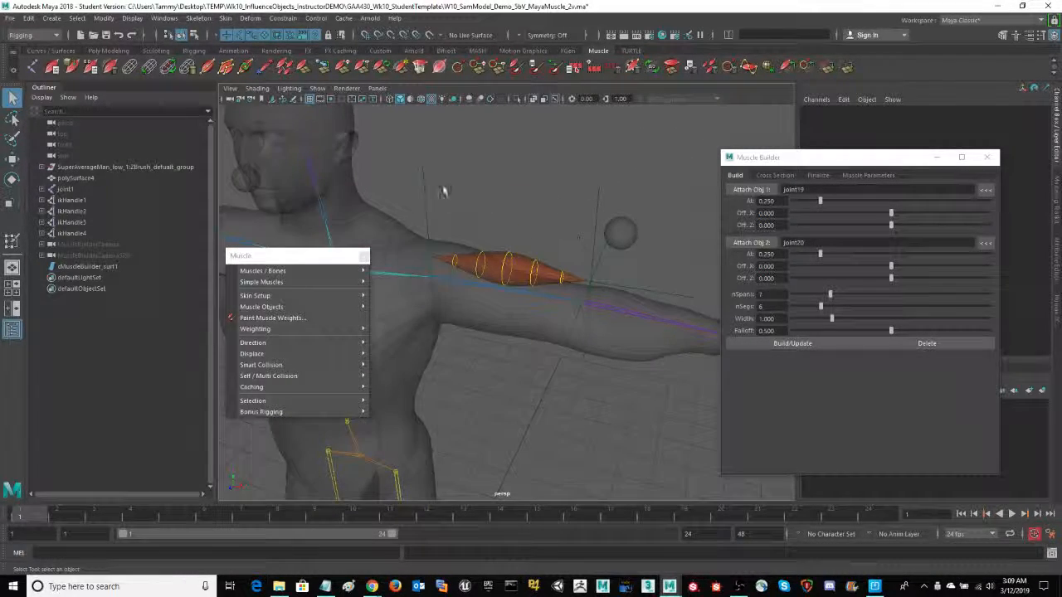
pyautogui.click(444, 182)
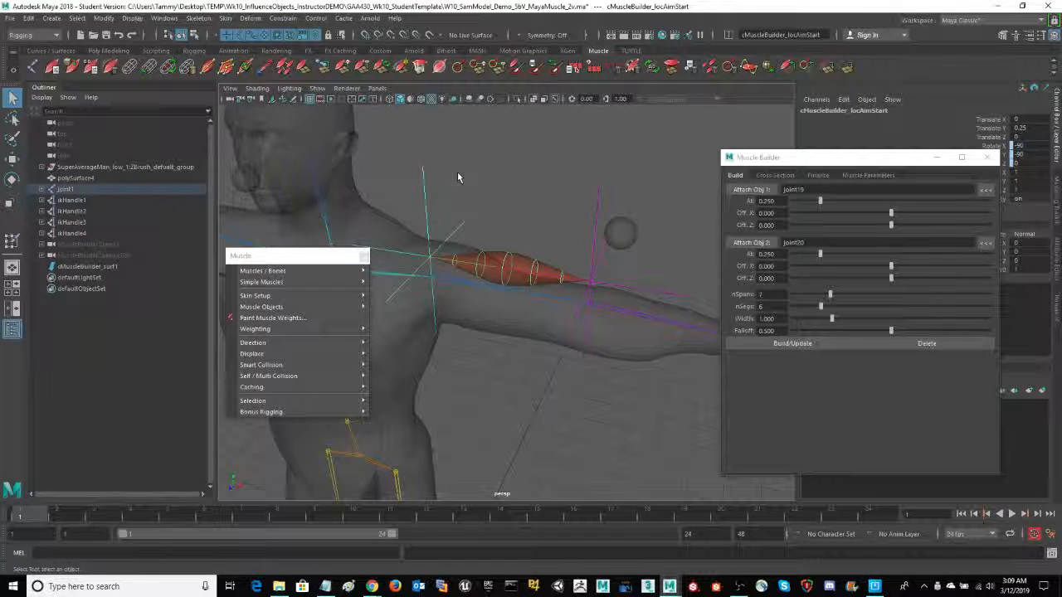
pyautogui.press('w')
pyautogui.moveTo(426, 205); pyautogui.dragTo(414, 235)
pyautogui.moveTo(584, 204); pyautogui.dragTo(595, 273)
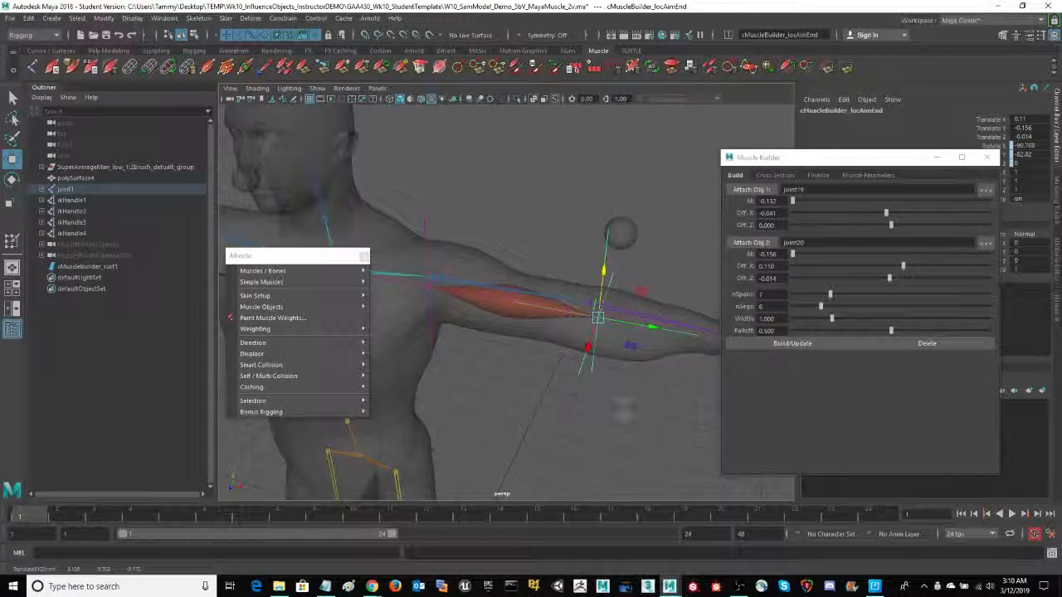
# Shift the muscle's end locator along the forearm to about 0.382, -0.159, -0.048
pyautogui.keyDown('alt'); pyautogui.moveTo(605, 419); pyautogui.dragTo(593, 395); pyautogui.keyUp('alt')
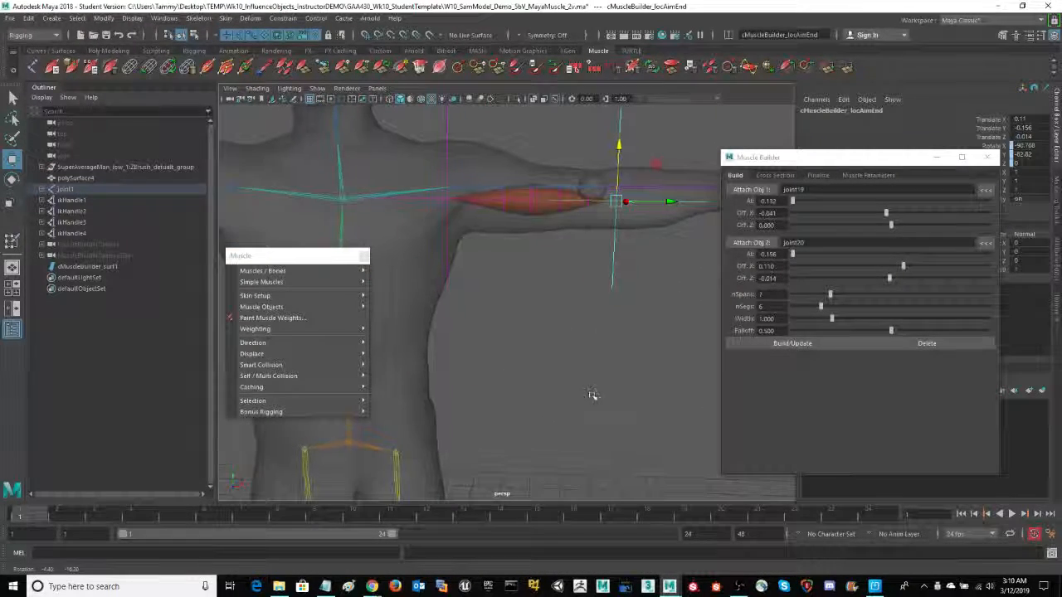
pyautogui.moveTo(552, 323)
pyautogui.keyDown('alt'); pyautogui.mouseDown()
pyautogui.moveTo(569, 379)
pyautogui.moveTo(550, 323)
pyautogui.mouseUp(); pyautogui.keyUp('alt')
pyautogui.moveTo(628, 349); pyautogui.dragTo(567, 338)
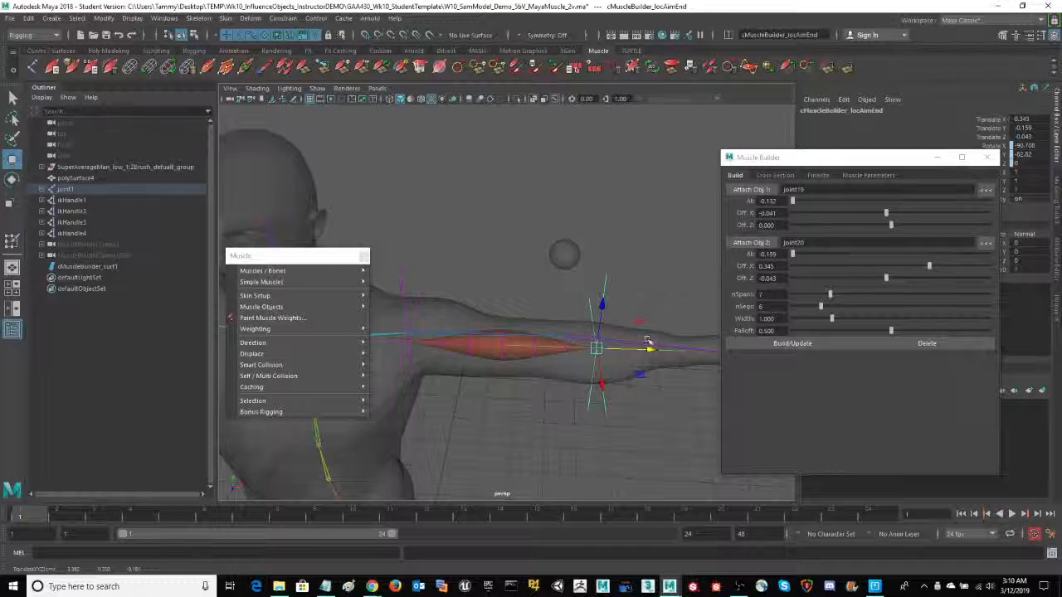
pyautogui.keyDown('alt'); pyautogui.moveTo(651, 349); pyautogui.dragTo(615, 287); pyautogui.keyUp('alt')
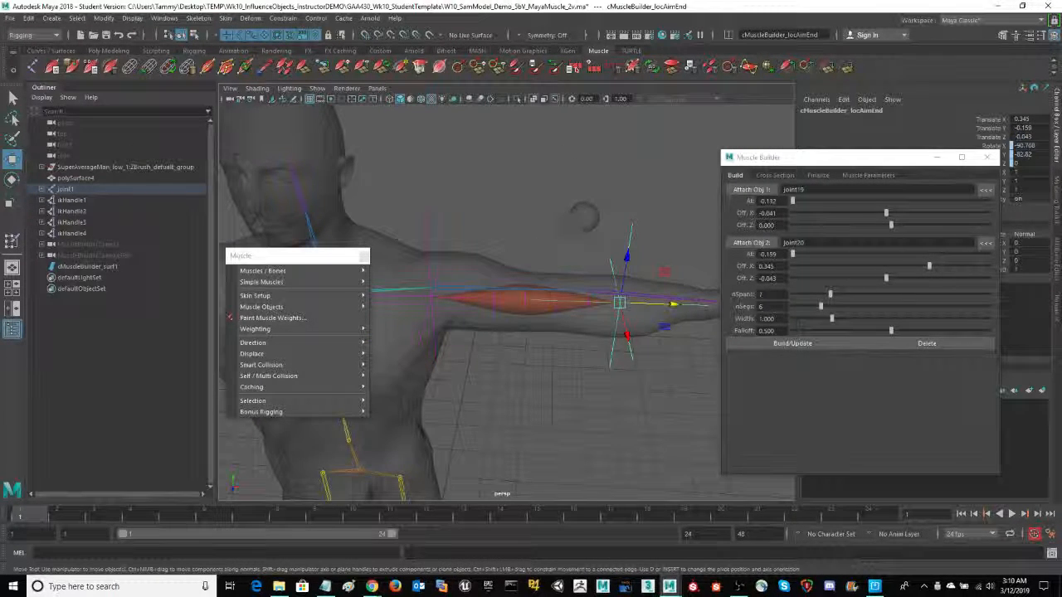
pyautogui.moveTo(675, 305); pyautogui.dragTo(678, 305)
# Move the muscle's start locator at the shoulder to about -0.049, -0.175, 0
pyautogui.moveTo(392, 202); pyautogui.dragTo(455, 229)
pyautogui.keyDown('alt'); pyautogui.moveTo(501, 212); pyautogui.dragTo(571, 192, button='middle'); pyautogui.keyUp('alt')
pyautogui.keyDown('alt'); pyautogui.moveTo(571, 193); pyautogui.dragTo(618, 217, button='right'); pyautogui.keyUp('alt')
pyautogui.keyDown('alt'); pyautogui.moveTo(659, 336); pyautogui.dragTo(621, 323); pyautogui.keyUp('alt')
pyautogui.keyDown('alt'); pyautogui.moveTo(622, 323); pyautogui.dragTo(583, 279, button='right'); pyautogui.keyUp('alt')
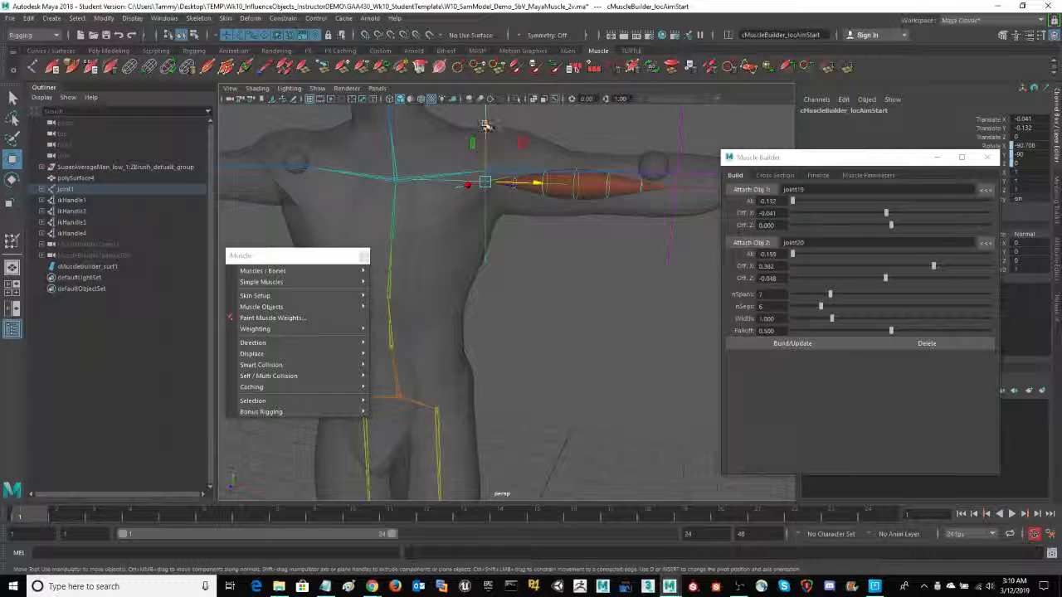
pyautogui.moveTo(485, 125); pyautogui.dragTo(490, 133)
# Check the muscle from several angles and adjust its end locator inside the forearm to about 0.379, -0.159, -0.031
pyautogui.keyDown('alt'); pyautogui.moveTo(586, 268); pyautogui.dragTo(564, 311, button='middle'); pyautogui.keyUp('alt')
pyautogui.keyDown('alt'); pyautogui.moveTo(564, 311); pyautogui.dragTo(555, 350); pyautogui.keyUp('alt')
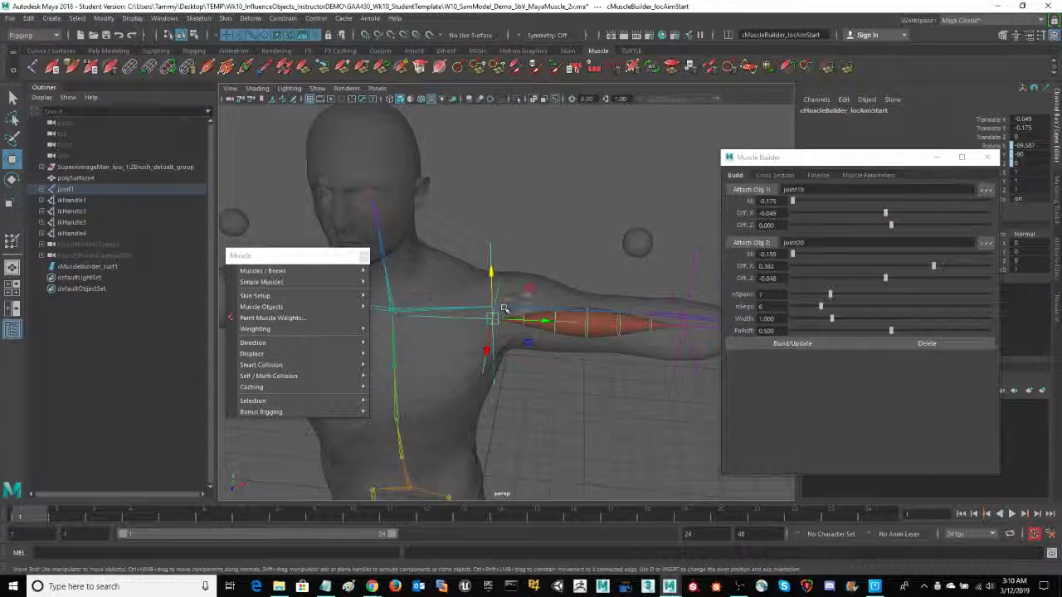
pyautogui.keyDown('alt'); pyautogui.moveTo(616, 191); pyautogui.dragTo(640, 259); pyautogui.keyUp('alt')
pyautogui.keyDown('alt'); pyautogui.moveTo(652, 235); pyautogui.dragTo(653, 91, button='middle'); pyautogui.keyUp('alt')
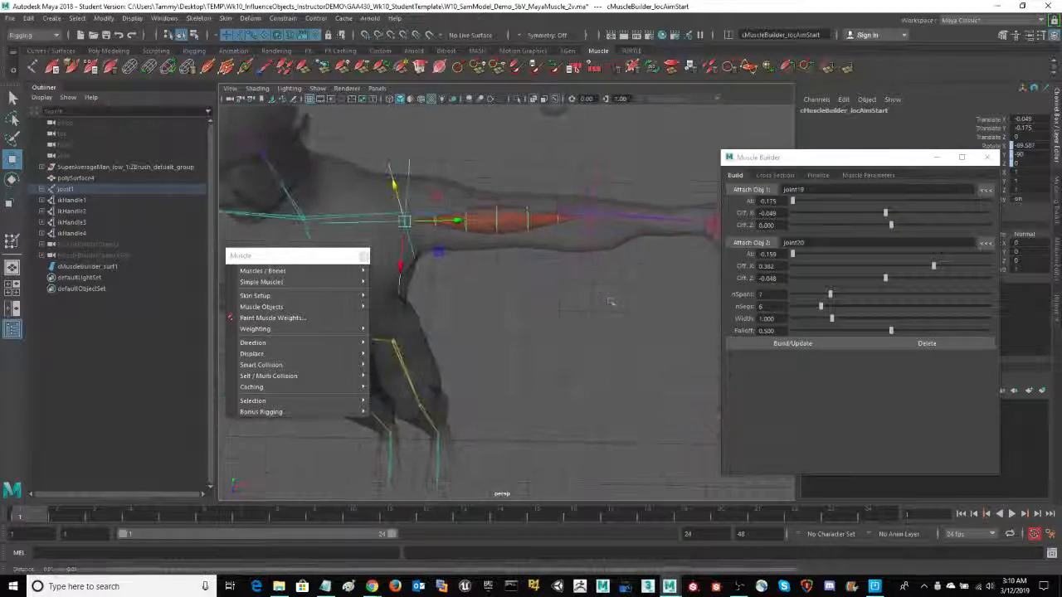
pyautogui.keyDown('alt'); pyautogui.moveTo(612, 301); pyautogui.dragTo(598, 319); pyautogui.keyUp('alt')
pyautogui.keyDown('alt'); pyautogui.moveTo(541, 331); pyautogui.dragTo(547, 329, button='middle'); pyautogui.keyUp('alt')
pyautogui.keyDown('alt'); pyautogui.moveTo(546, 330); pyautogui.dragTo(610, 340); pyautogui.keyUp('alt')
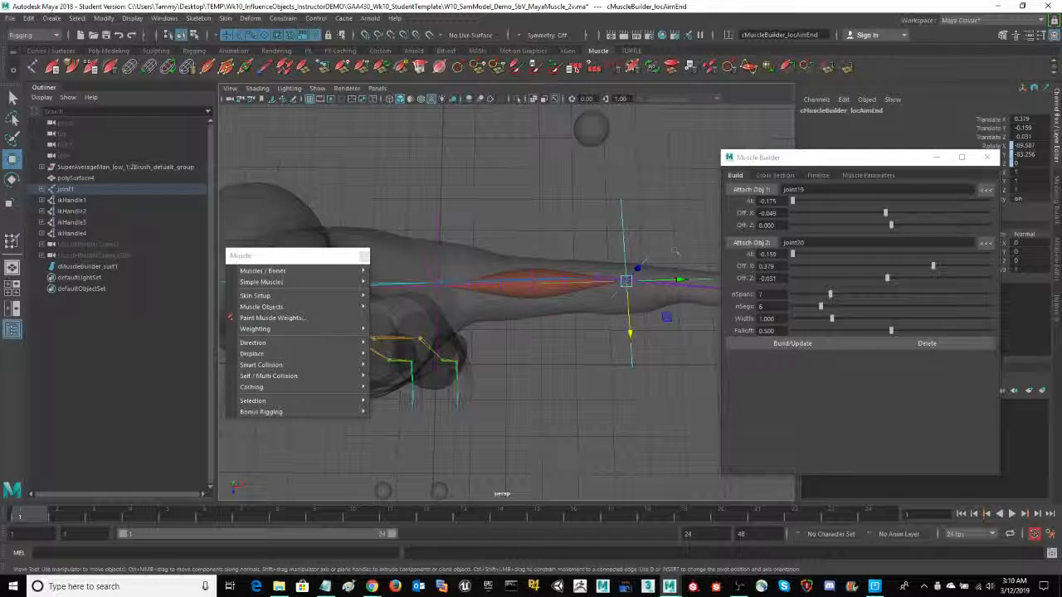
# Offset the muscle's middle cross section, Curve 4, by about 0.136 in X toward the front of the arm
pyautogui.click(766, 176)
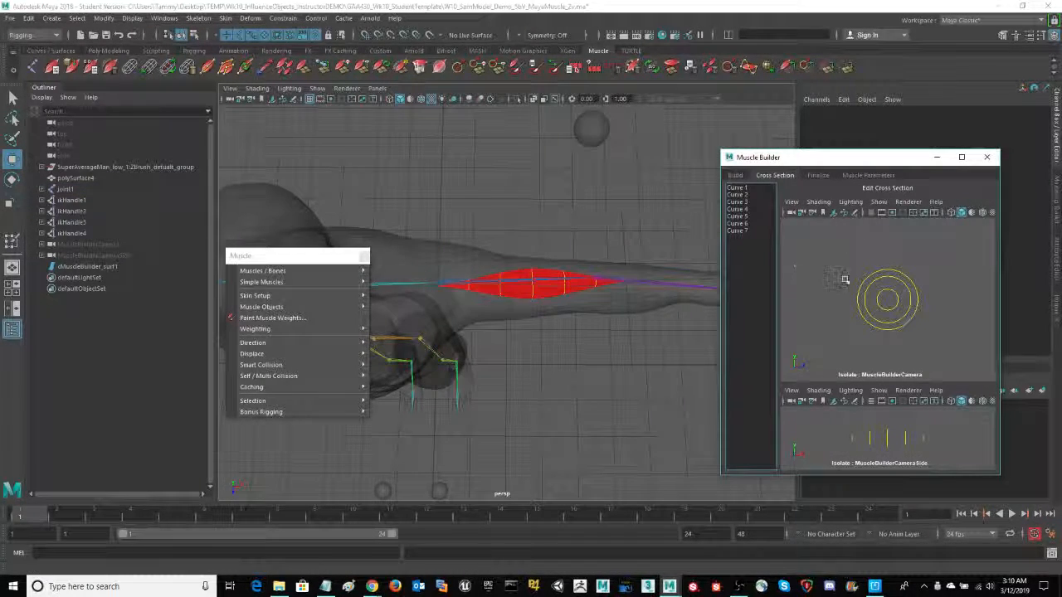
pyautogui.click(736, 208)
pyautogui.keyDown('alt'); pyautogui.moveTo(615, 366); pyautogui.dragTo(617, 350); pyautogui.keyUp('alt')
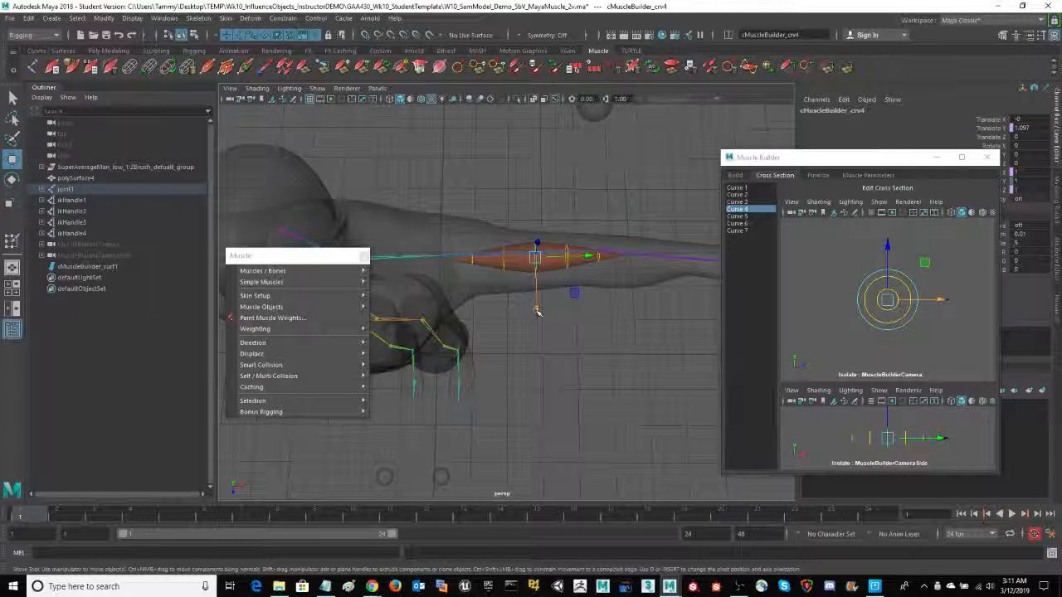
pyautogui.moveTo(541, 307); pyautogui.dragTo(541, 322)
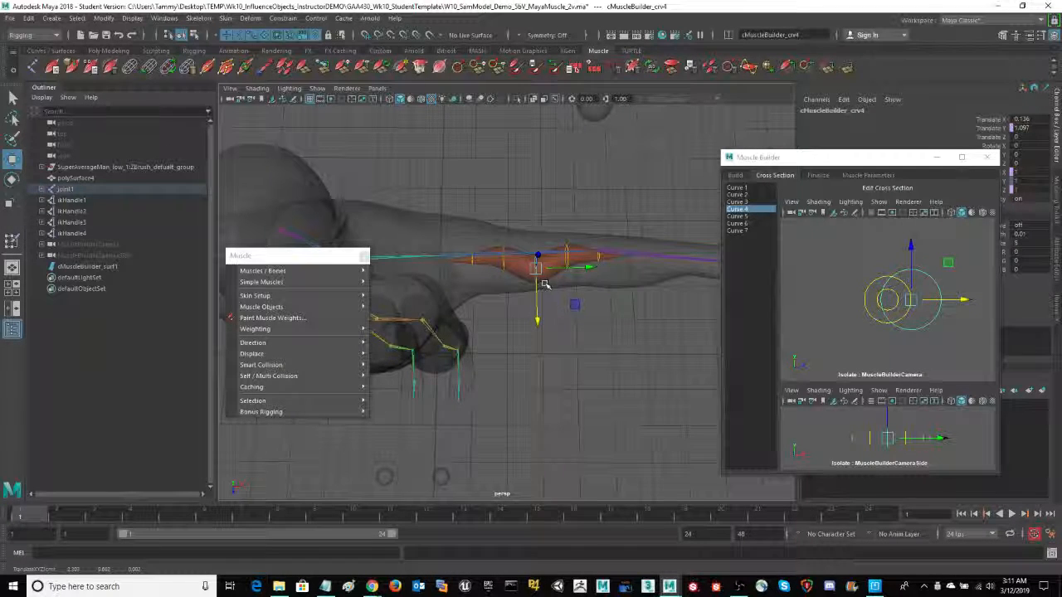
# Offset the muscle's cross sections Curve 3 and Curve 5 together by about 0.104 in X toward the front of the arm
pyautogui.click(737, 202)
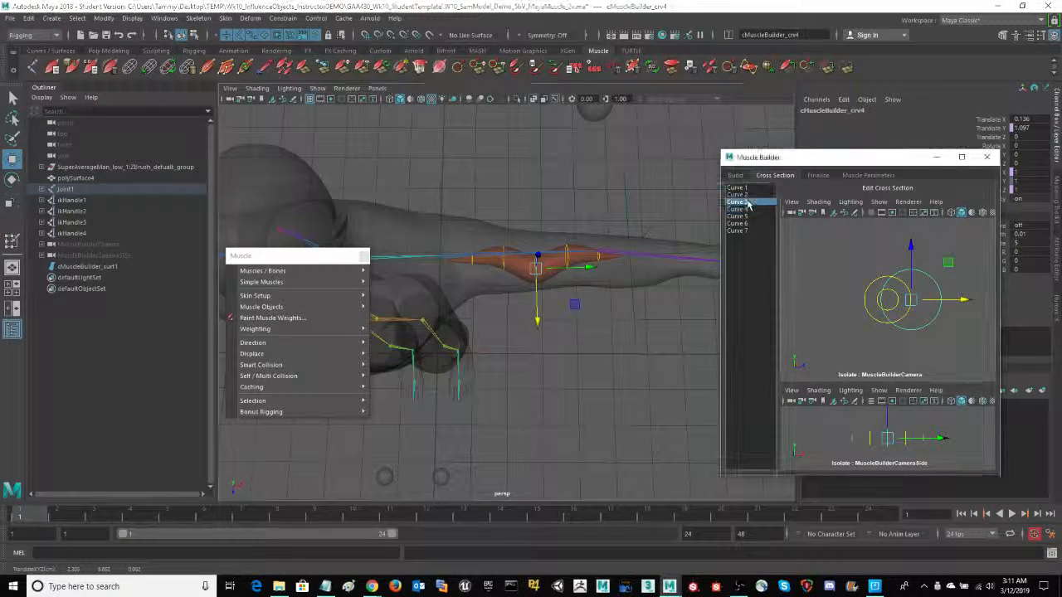
pyautogui.click(739, 215)
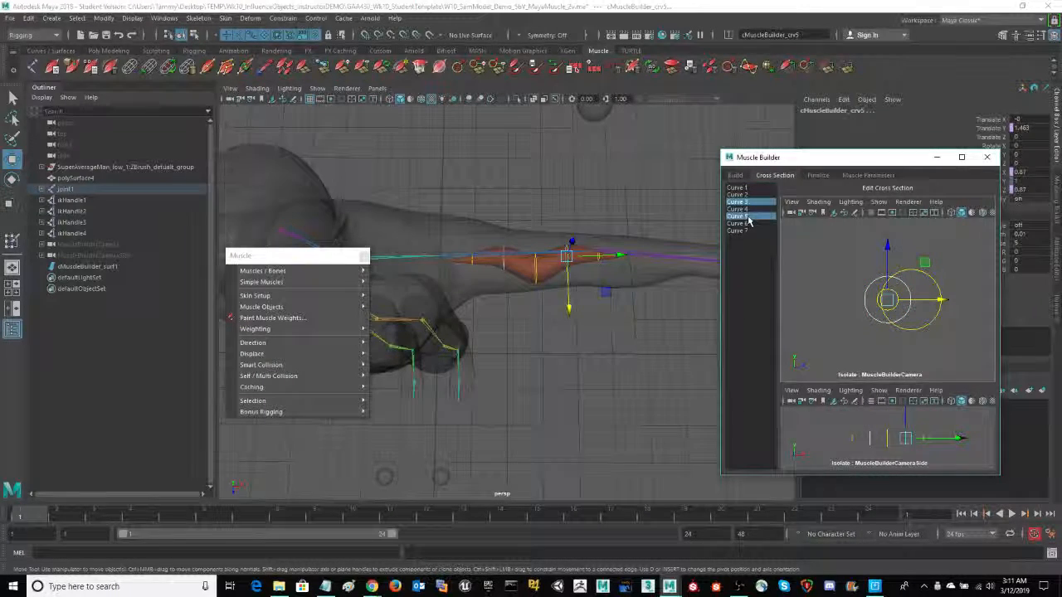
pyautogui.moveTo(569, 308); pyautogui.dragTo(572, 316)
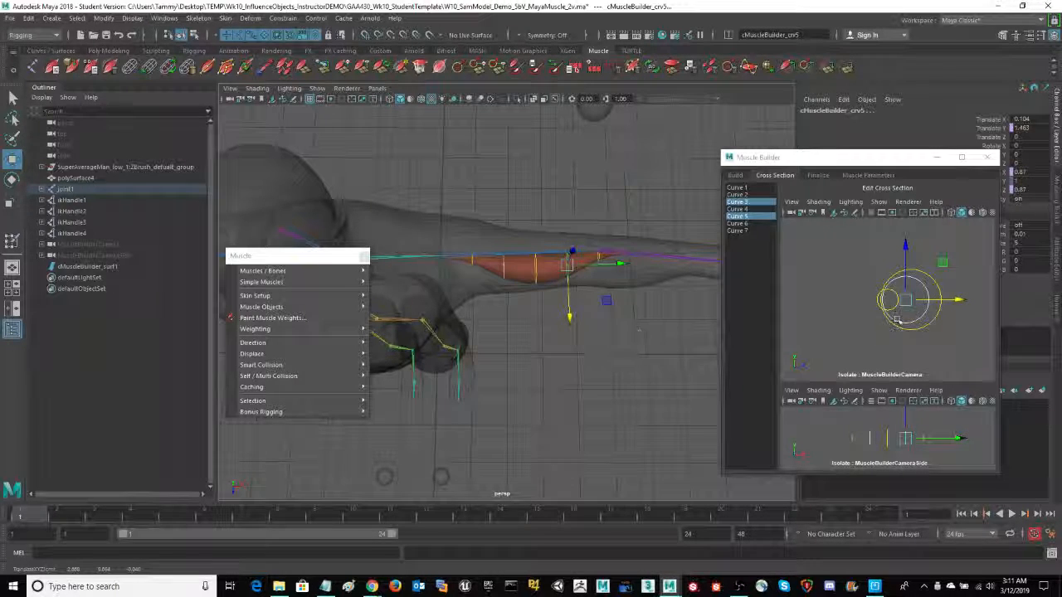
# Offset the outer cross sections near both muscle ends, Curve 2 and Curve 6, by about 0.032 in X
pyautogui.moveTo(943, 337); pyautogui.dragTo(904, 318)
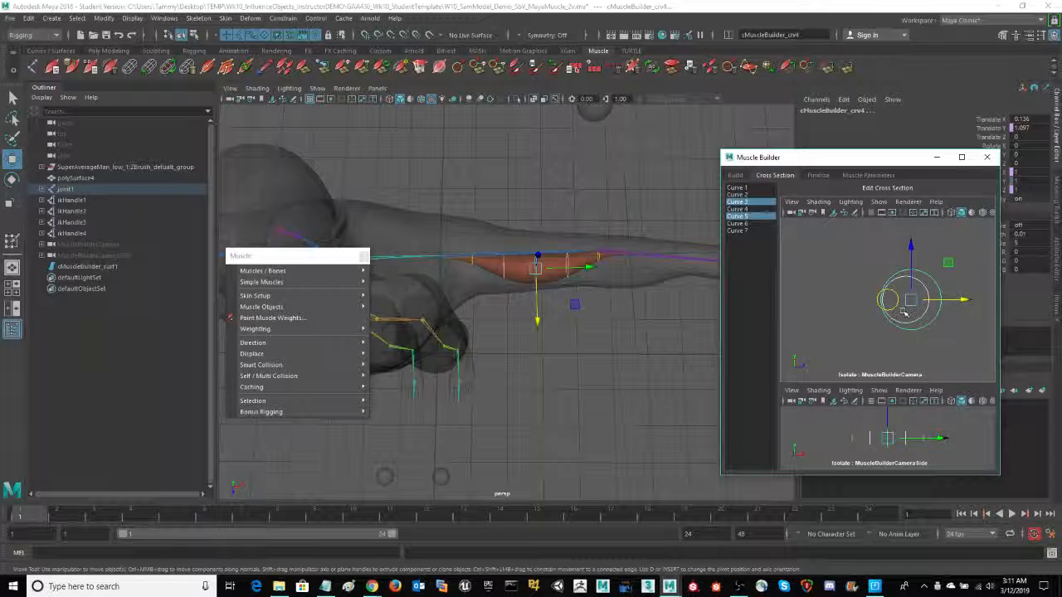
pyautogui.moveTo(893, 307); pyautogui.dragTo(821, 294)
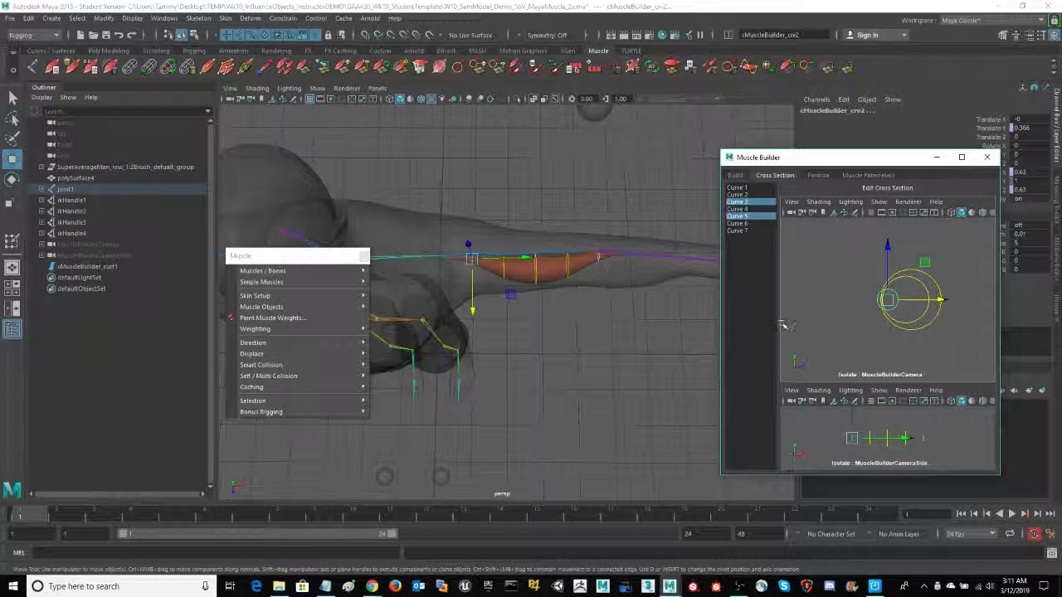
pyautogui.moveTo(472, 309); pyautogui.dragTo(473, 313)
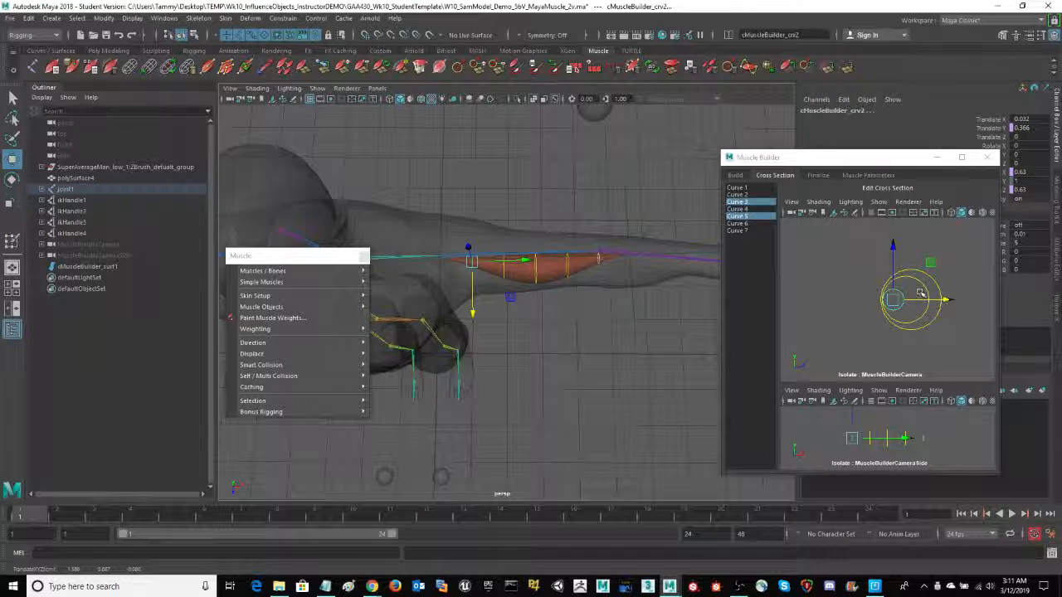
# Examine the reshaped muscle inside the arm from several angles, moving the floating windows clear of it
pyautogui.keyDown('alt'); pyautogui.moveTo(555, 339); pyautogui.dragTo(578, 256); pyautogui.keyUp('alt')
pyautogui.keyDown('alt'); pyautogui.moveTo(578, 256); pyautogui.dragTo(585, 394, button='right'); pyautogui.keyUp('alt')
pyautogui.keyDown('alt'); pyautogui.moveTo(585, 394); pyautogui.dragTo(564, 380); pyautogui.keyUp('alt')
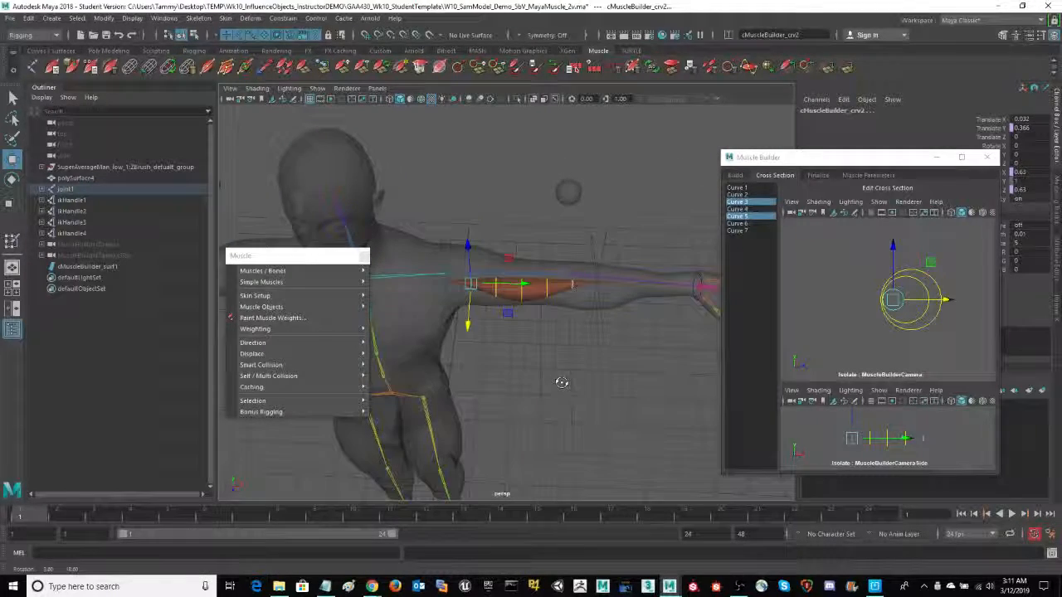
pyautogui.keyDown('alt'); pyautogui.moveTo(564, 380); pyautogui.dragTo(682, 378, button='right'); pyautogui.keyUp('alt')
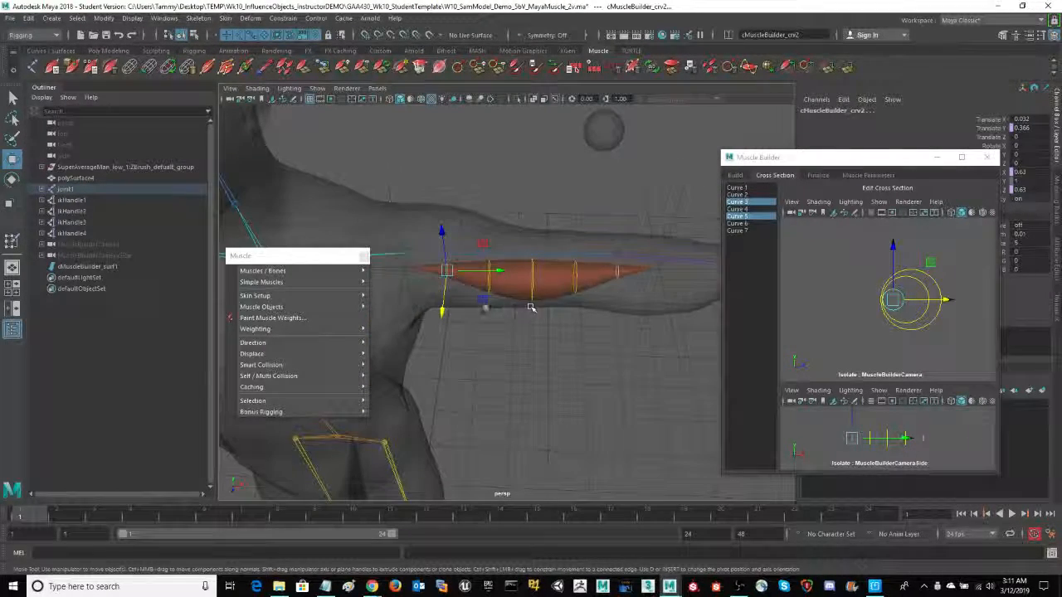
pyautogui.keyDown('alt'); pyautogui.moveTo(580, 371); pyautogui.dragTo(548, 403); pyautogui.keyUp('alt')
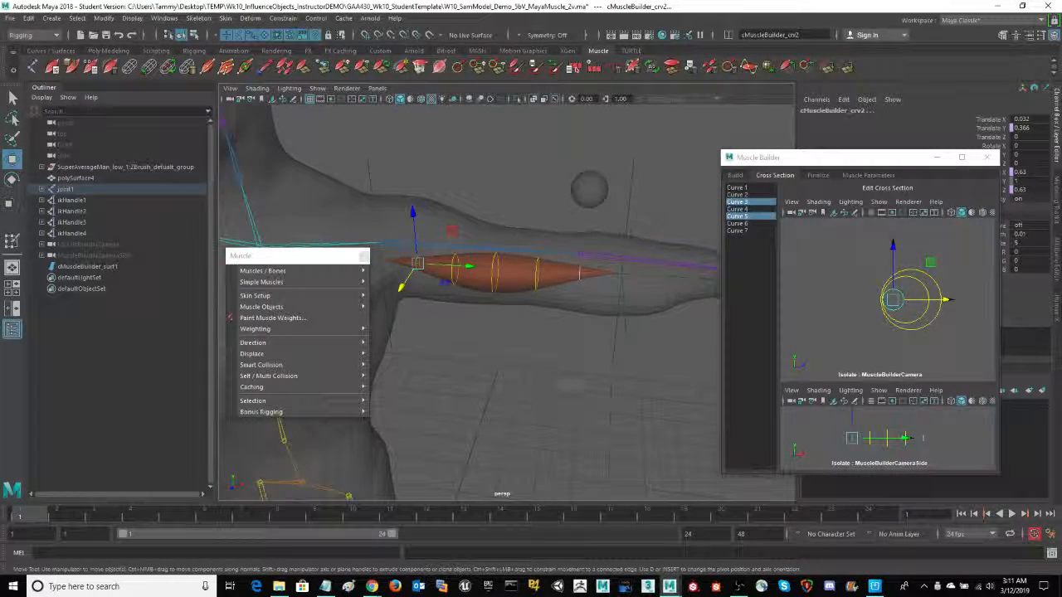
pyautogui.keyDown('alt'); pyautogui.moveTo(569, 383); pyautogui.dragTo(527, 379, button='middle'); pyautogui.keyUp('alt')
pyautogui.moveTo(307, 257); pyautogui.dragTo(149, 295)
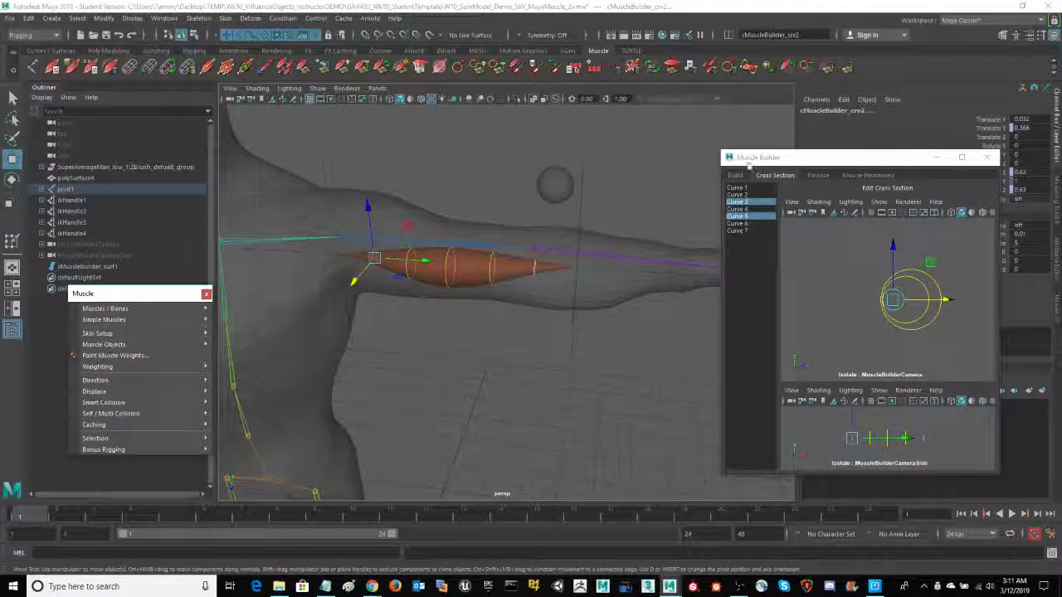
pyautogui.moveTo(855, 159); pyautogui.dragTo(883, 147)
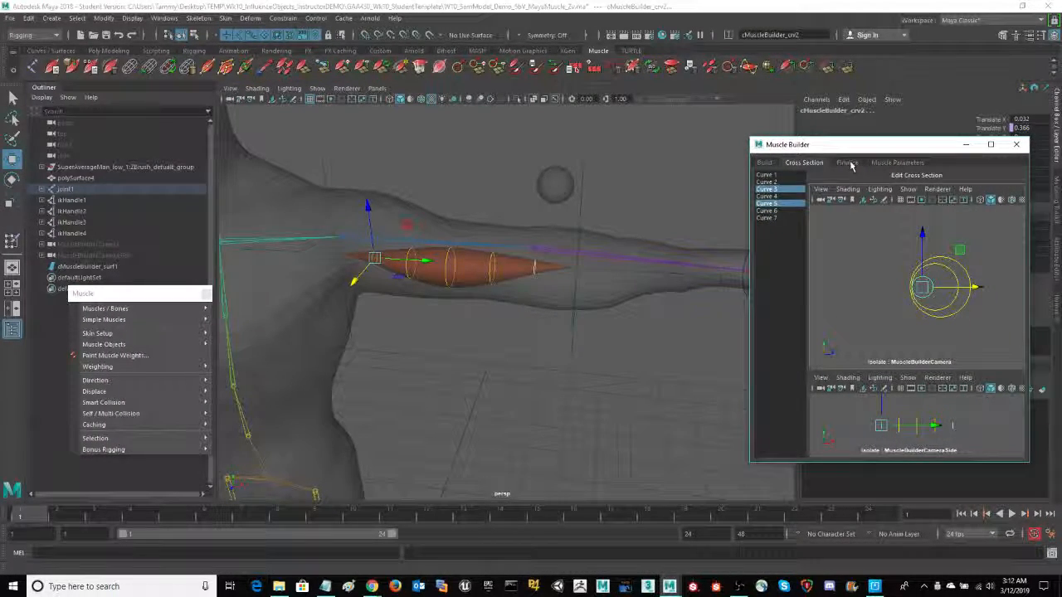
# Set the muscle's finalize options to create a mirrored muscle across X
pyautogui.click(848, 163)
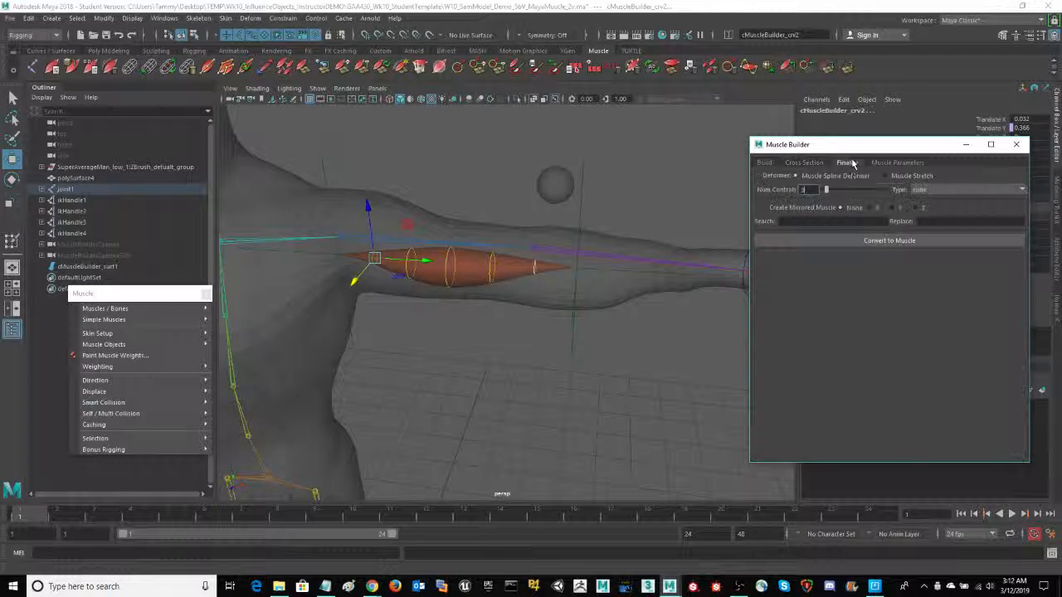
pyautogui.moveTo(903, 149); pyautogui.dragTo(859, 135)
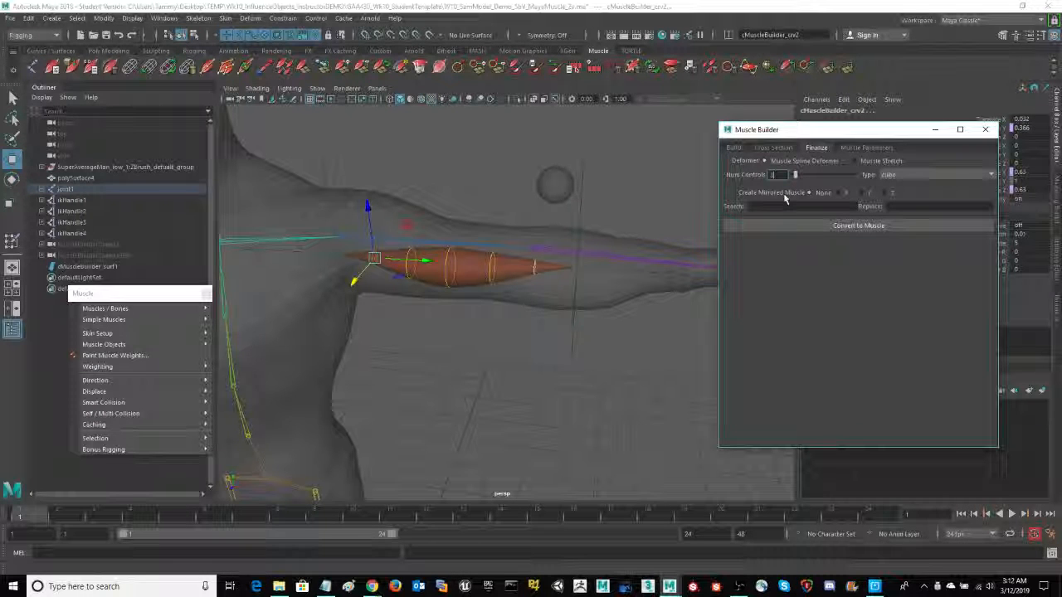
pyautogui.click(838, 192)
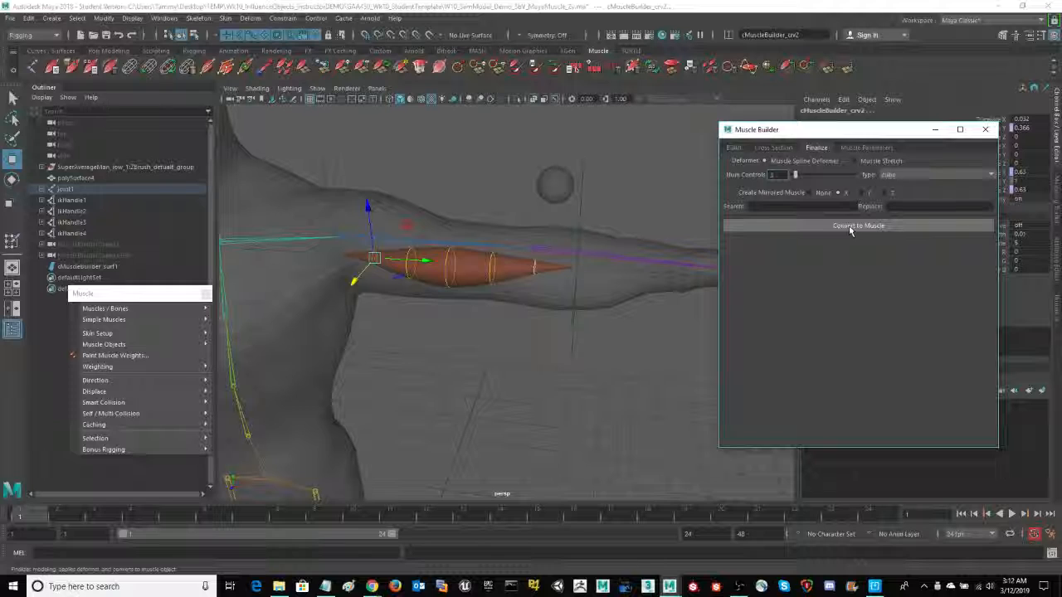
# Convert the built shape to a finished muscle named Bicep_ and dismiss the name notice for the mirrored copy
pyautogui.click(849, 226)
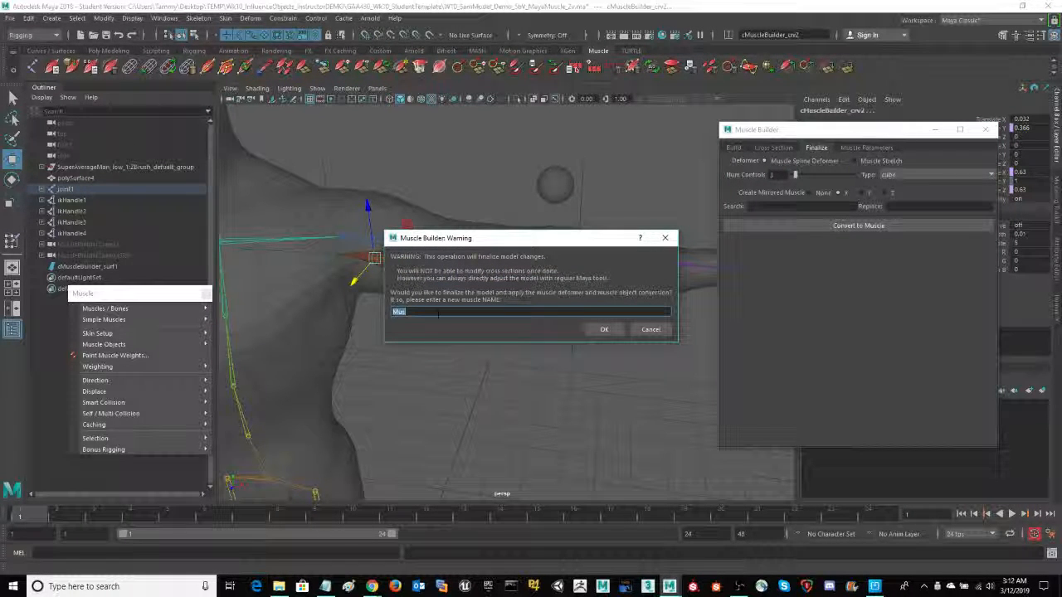
pyautogui.moveTo(438, 311); pyautogui.dragTo(390, 313)
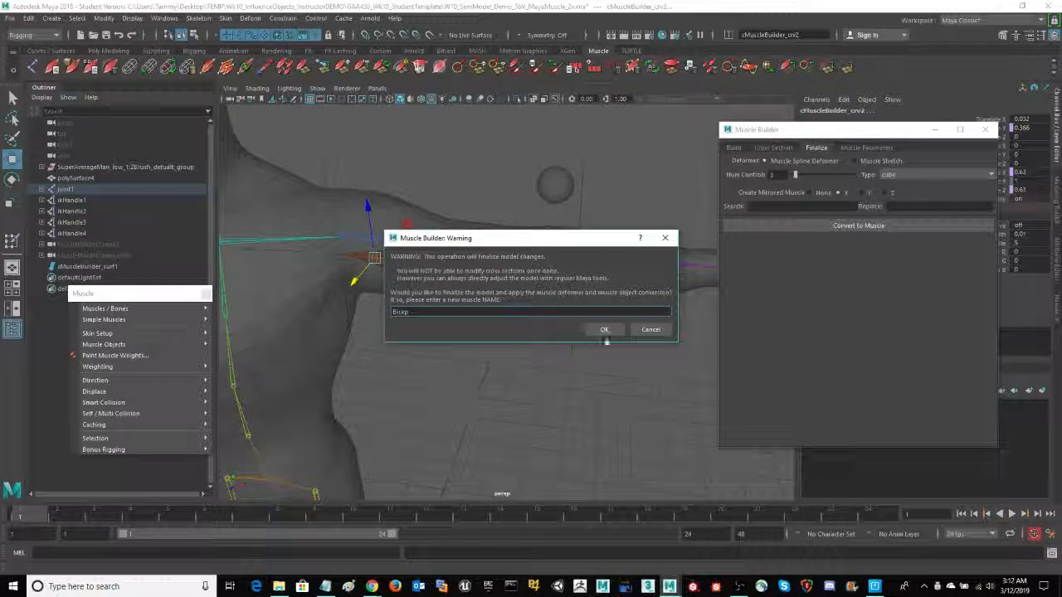
pyautogui.write('_')
pyautogui.click(597, 331)
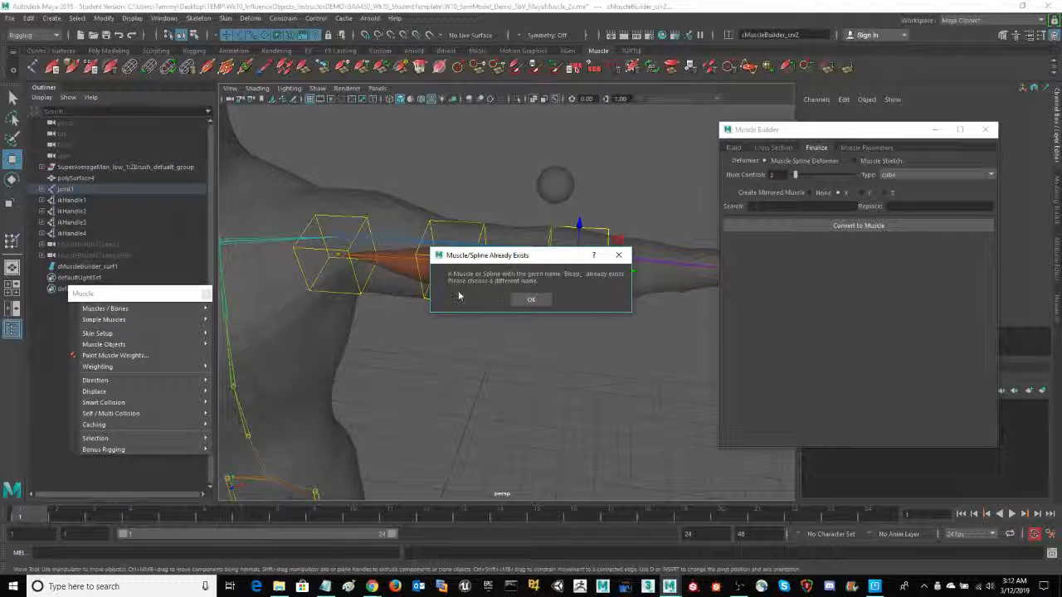
pyautogui.click(530, 299)
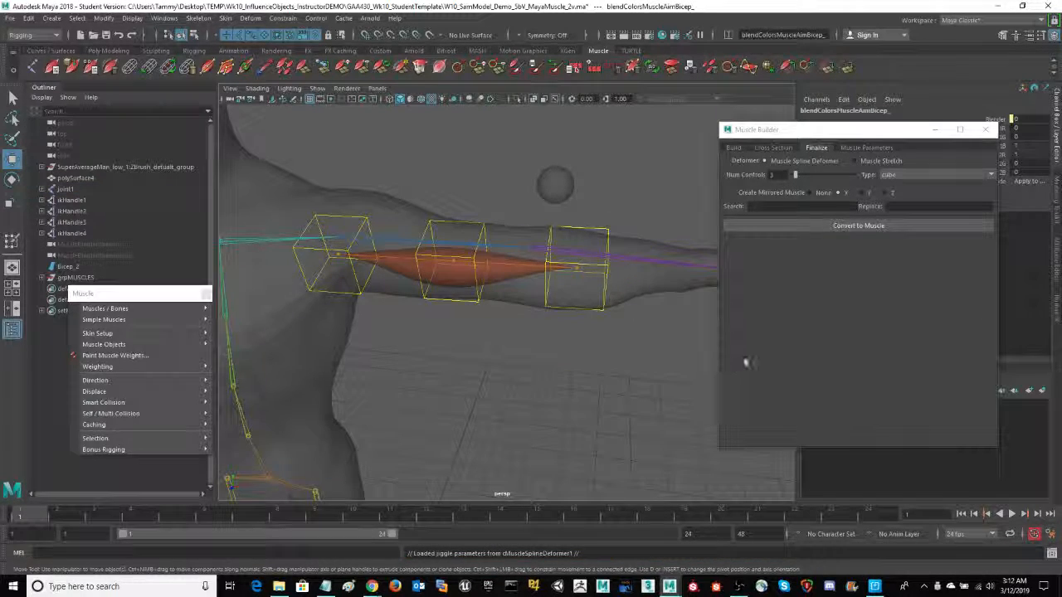
# Show the Attribute Editor and close both the Muscle Builder window and the floating Muscle menu
pyautogui.moveTo(863, 132); pyautogui.dragTo(584, 350)
pyautogui.click(1056, 264)
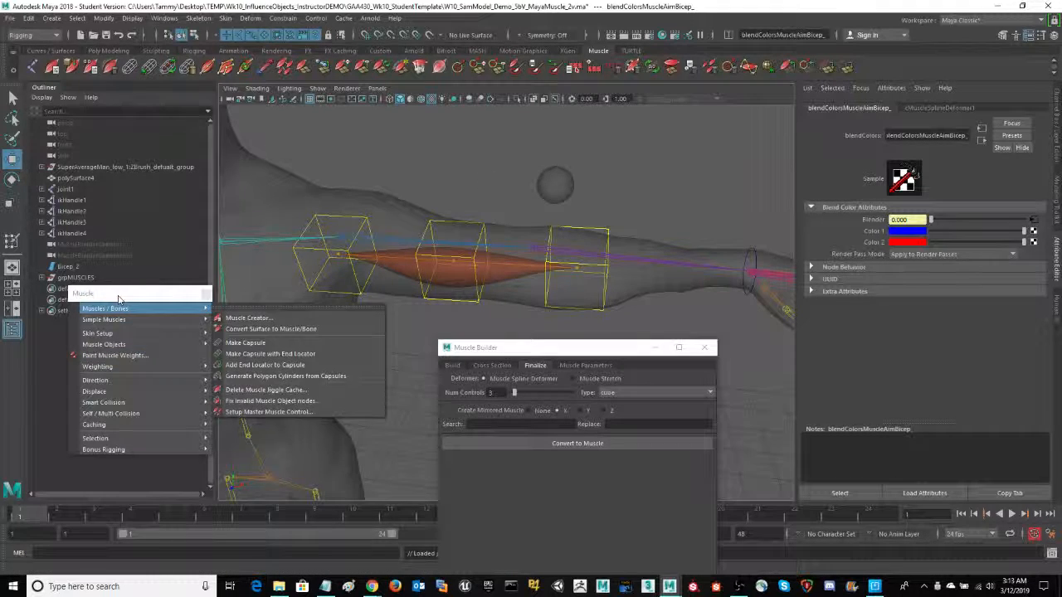
pyautogui.click(176, 298)
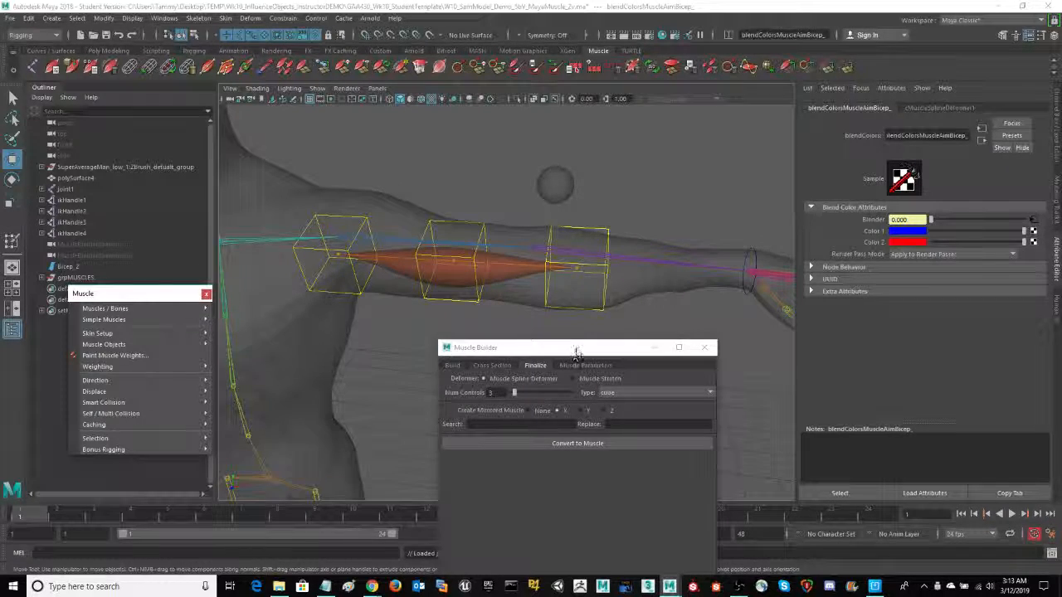
pyautogui.moveTo(584, 349); pyautogui.dragTo(745, 144)
pyautogui.click(866, 144)
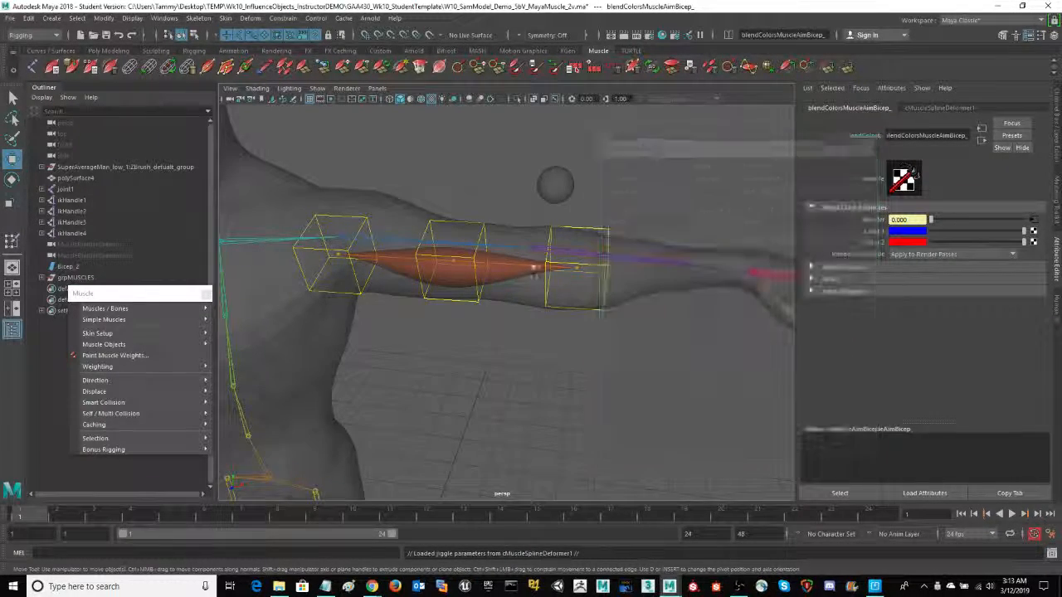
pyautogui.moveTo(144, 297); pyautogui.dragTo(470, 324)
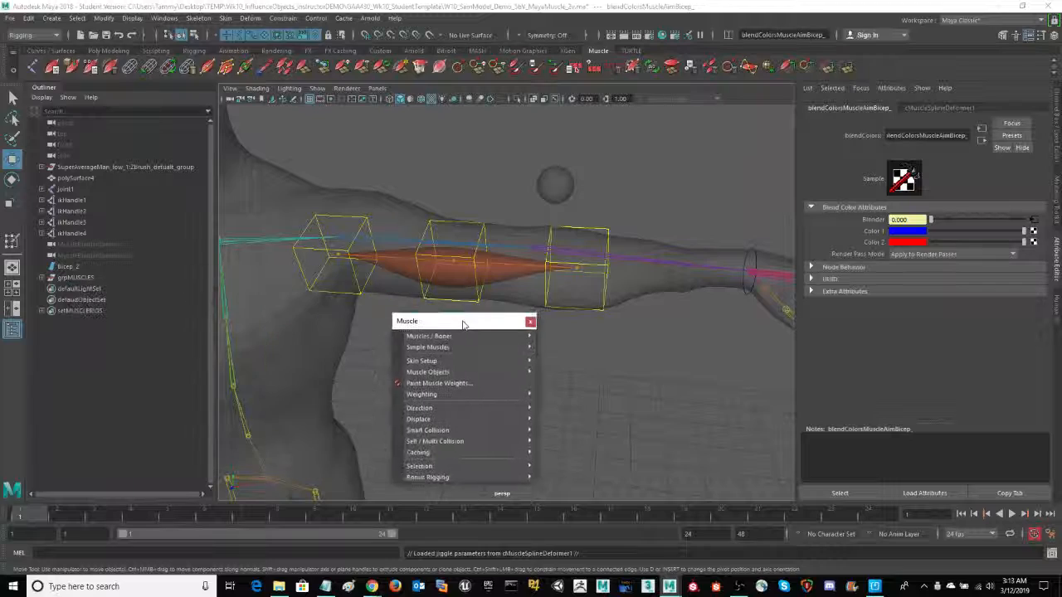
pyautogui.click(532, 322)
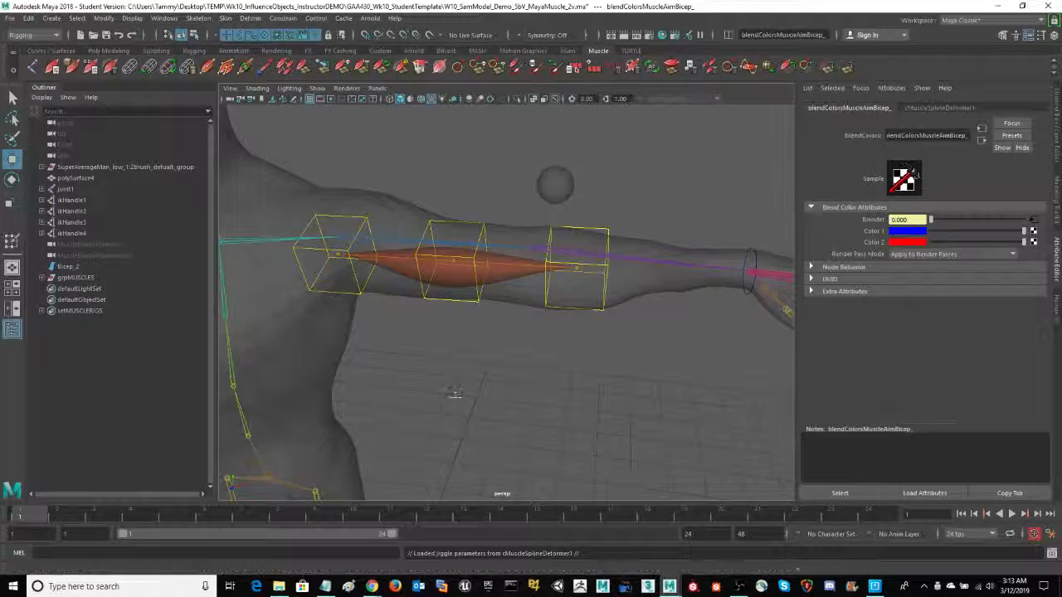
# Select the converted Bicep_2 surface and examine how it and its cube controls sit in the arm
pyautogui.keyDown('alt'); pyautogui.moveTo(451, 390); pyautogui.dragTo(464, 389); pyautogui.keyUp('alt')
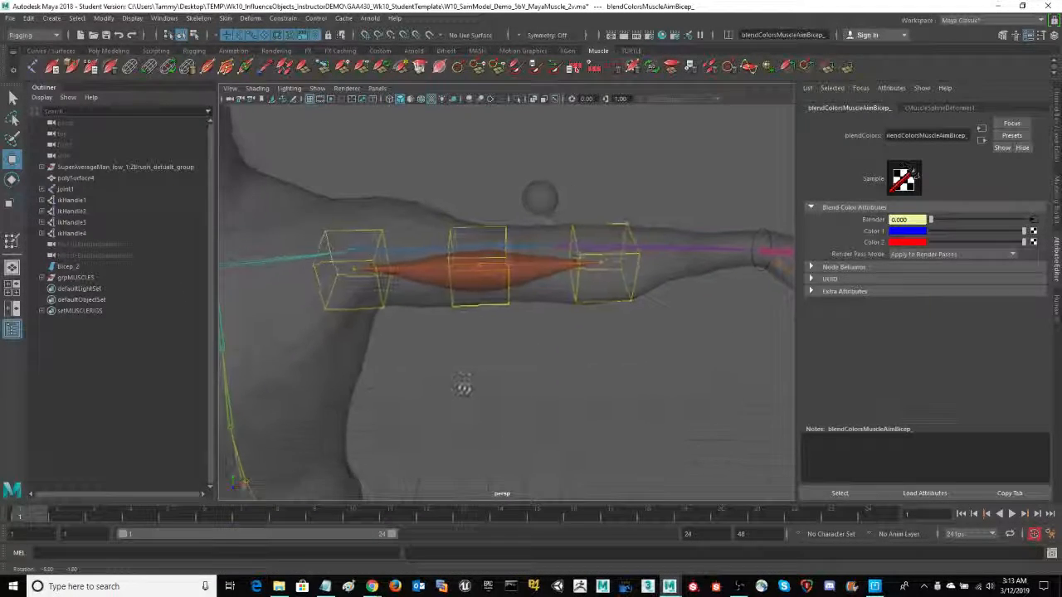
pyautogui.click(69, 267)
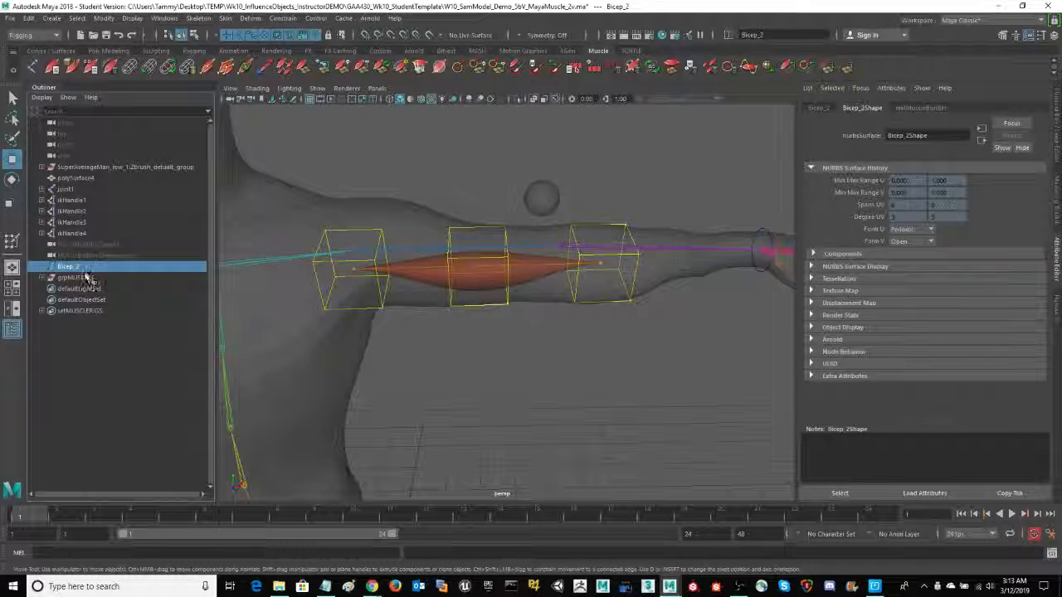
pyautogui.keyDown('alt'); pyautogui.moveTo(630, 403); pyautogui.dragTo(591, 393, button='middle'); pyautogui.keyUp('alt')
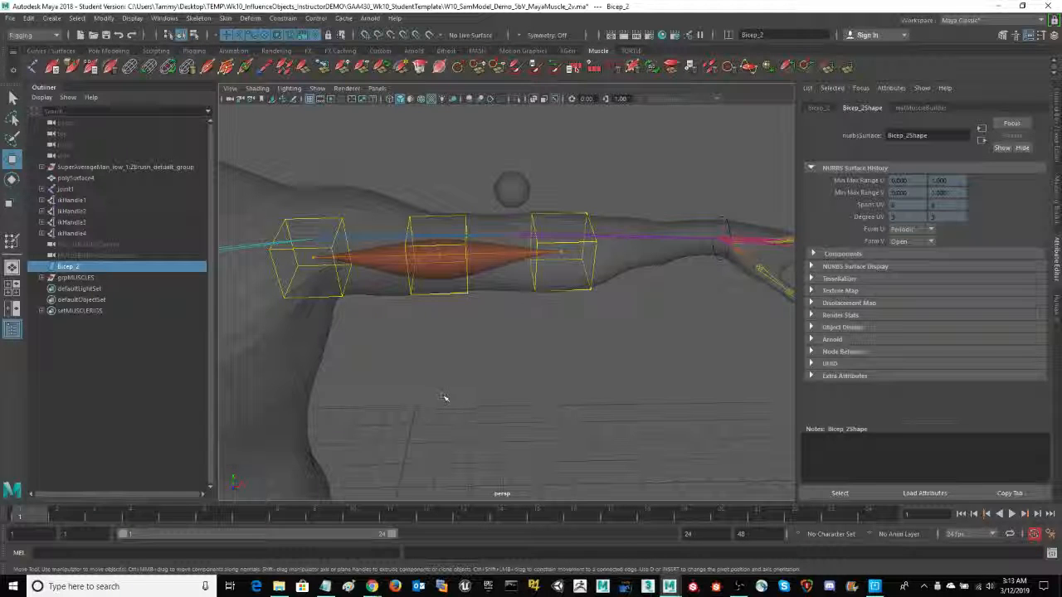
pyautogui.keyDown('alt'); pyautogui.moveTo(512, 379); pyautogui.dragTo(510, 381); pyautogui.keyUp('alt')
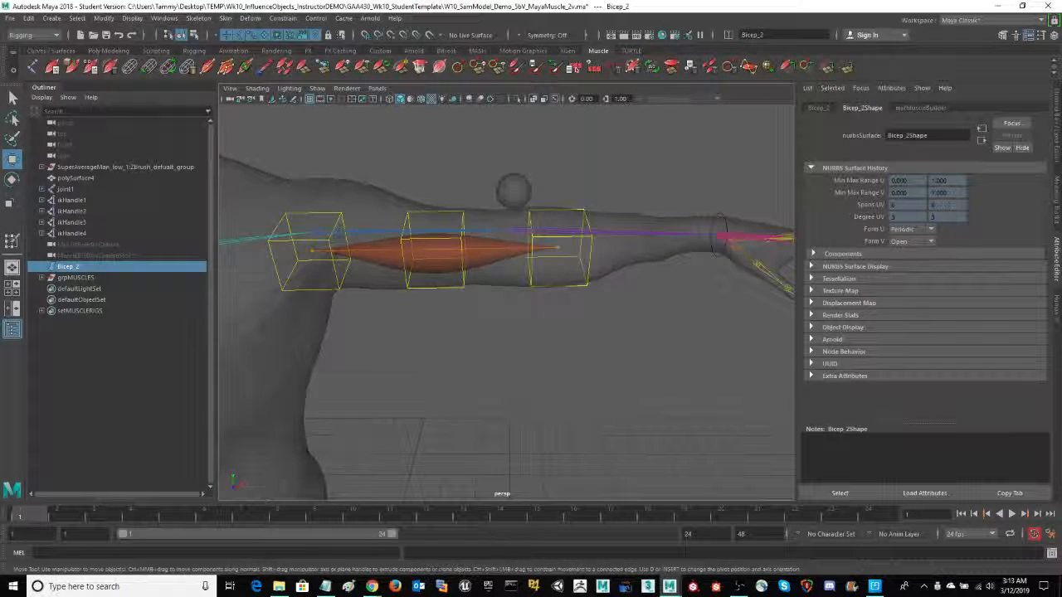
pyautogui.keyDown('alt'); pyautogui.moveTo(510, 381); pyautogui.dragTo(512, 397, button='middle'); pyautogui.keyUp('alt')
# Test the muscle by moving the wrist IK handle to about 3.99 in X to bend the elbow, and extending it to about 4.729
pyautogui.moveTo(701, 166); pyautogui.dragTo(745, 272)
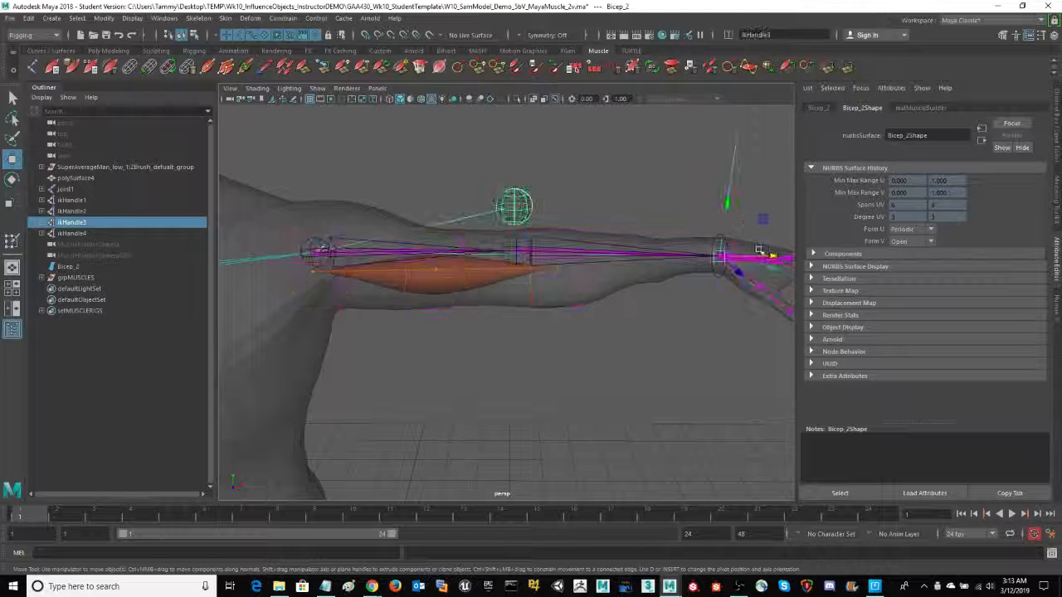
pyautogui.keyDown('alt'); pyautogui.moveTo(549, 351); pyautogui.dragTo(550, 365); pyautogui.keyUp('alt')
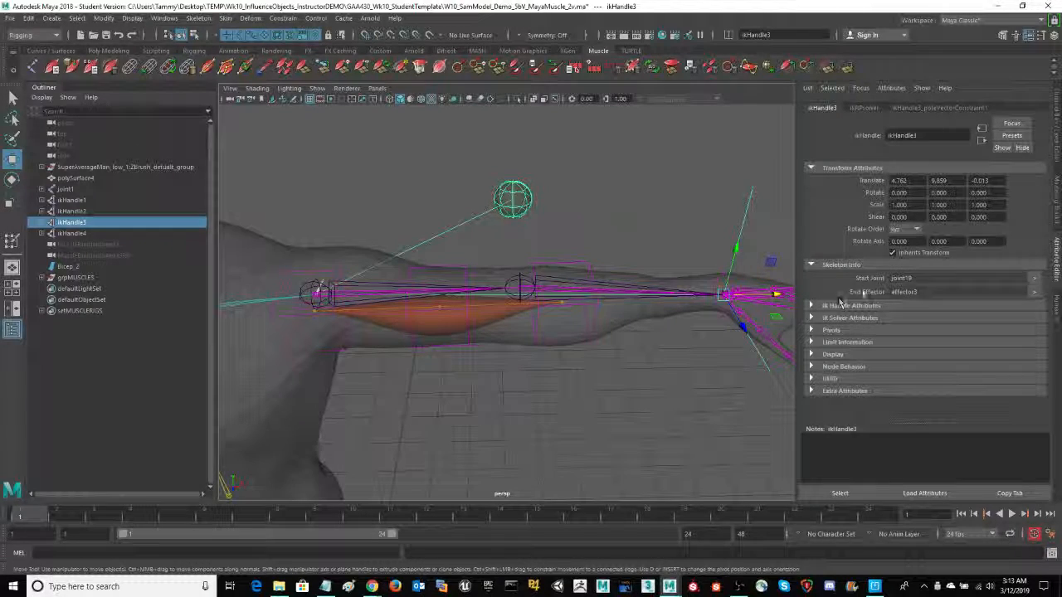
pyautogui.moveTo(781, 297); pyautogui.dragTo(690, 312)
pyautogui.keyDown('alt'); pyautogui.moveTo(591, 378); pyautogui.dragTo(602, 362); pyautogui.keyUp('alt')
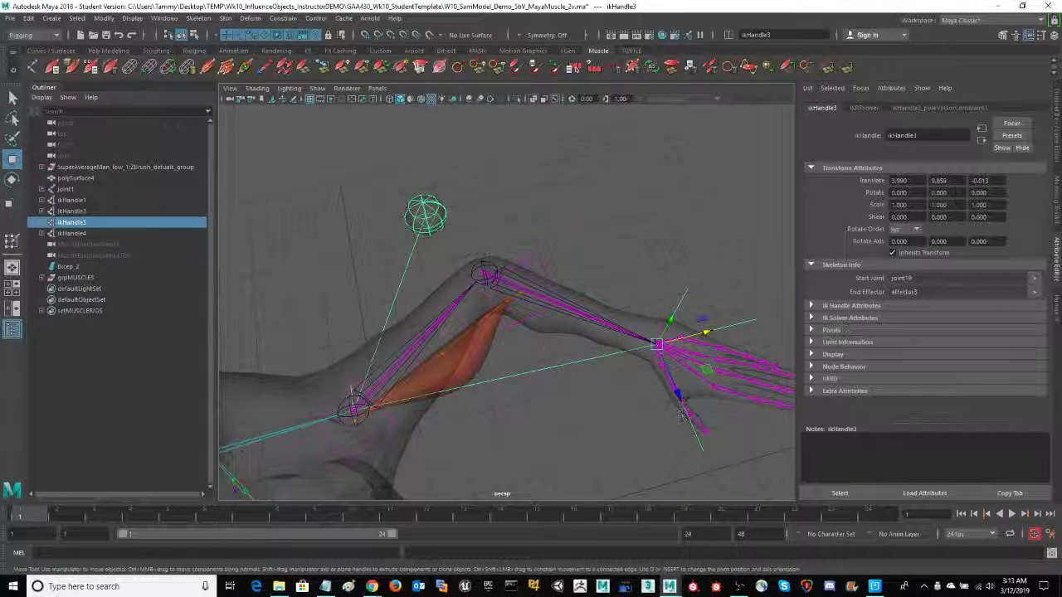
pyautogui.moveTo(701, 333); pyautogui.dragTo(733, 321)
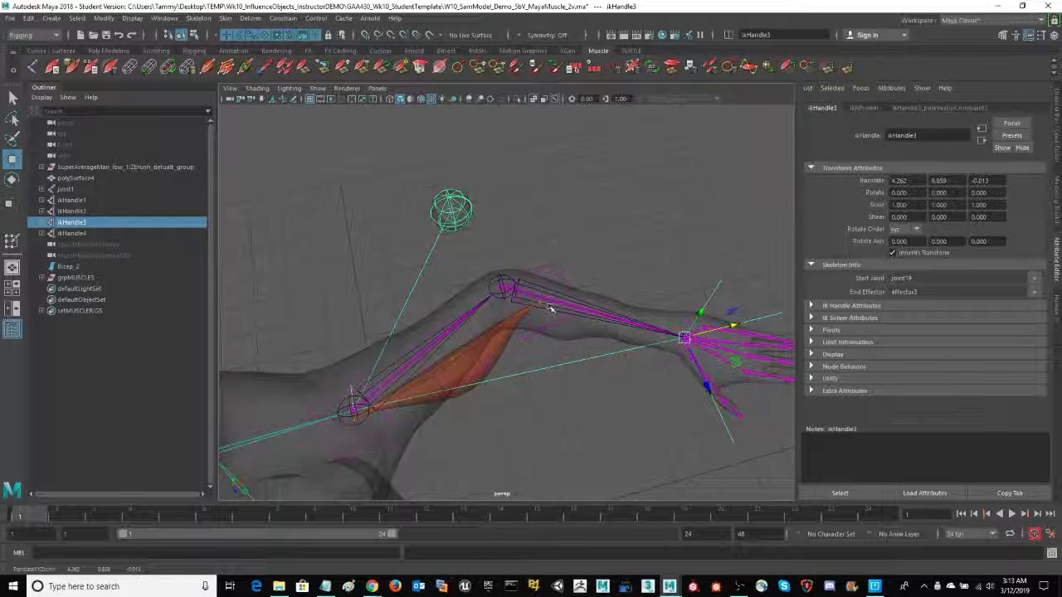
pyautogui.moveTo(738, 325); pyautogui.dragTo(778, 307)
pyautogui.moveTo(619, 227)
pyautogui.keyDown('alt'); pyautogui.mouseDown()
pyautogui.moveTo(608, 220)
pyautogui.moveTo(604, 232)
pyautogui.mouseUp(); pyautogui.keyUp('alt')
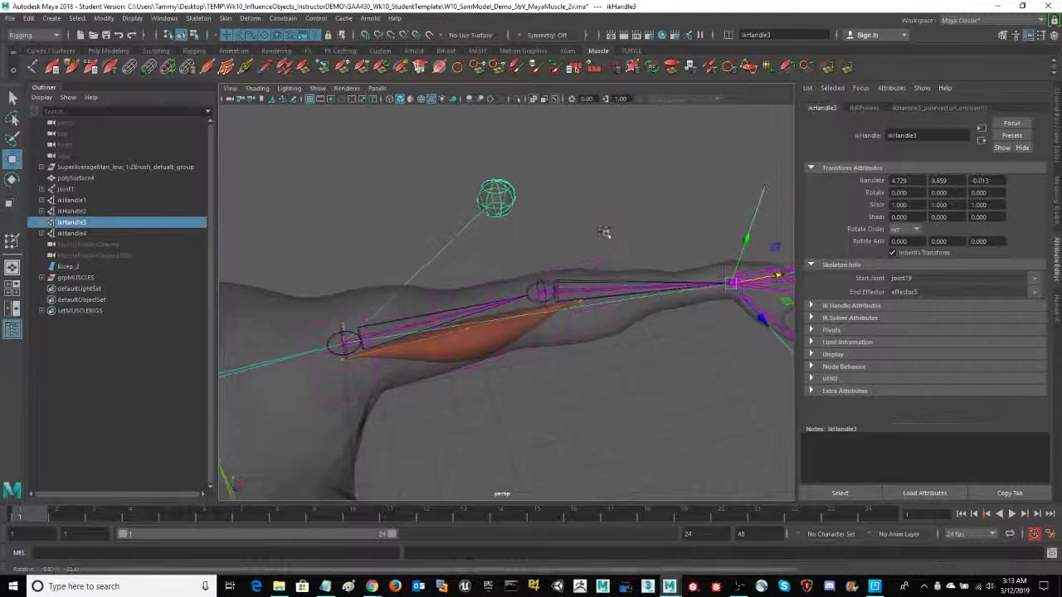
# Reposition the muscle's end control cube at the elbow of the slightly bent arm
pyautogui.click(613, 262)
pyautogui.moveTo(650, 407)
pyautogui.keyDown('alt'); pyautogui.mouseDown()
pyautogui.moveTo(637, 407)
pyautogui.moveTo(658, 408)
pyautogui.mouseUp(); pyautogui.keyUp('alt')
pyautogui.moveTo(629, 321); pyautogui.dragTo(611, 321)
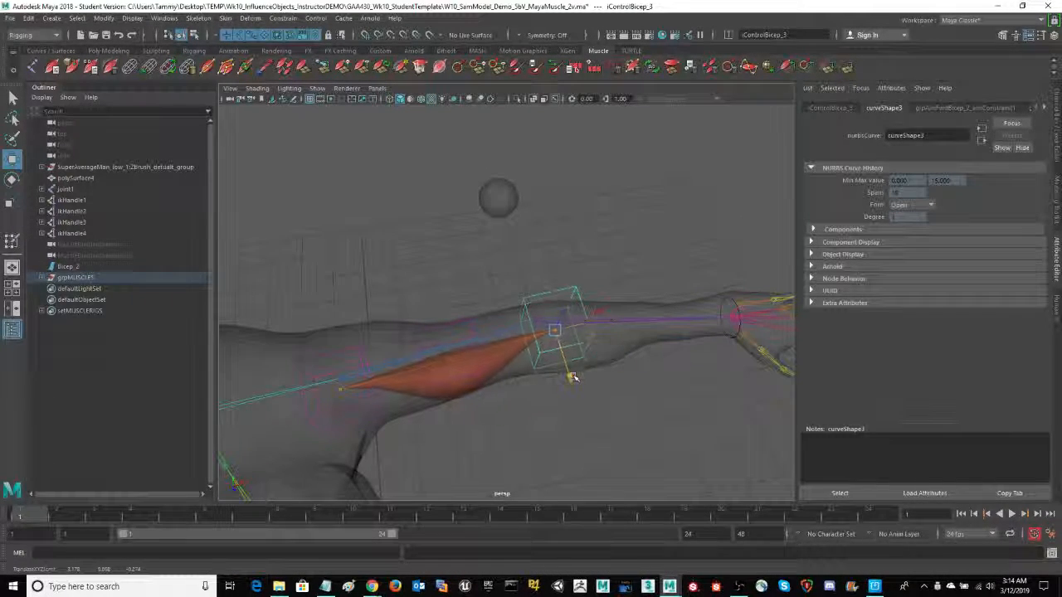
# Extend the arm by moving the wrist IK handle, ikHandle3, to about 4.769 in X
pyautogui.keyDown('alt'); pyautogui.moveTo(727, 220); pyautogui.dragTo(661, 223, button='middle'); pyautogui.keyUp('alt')
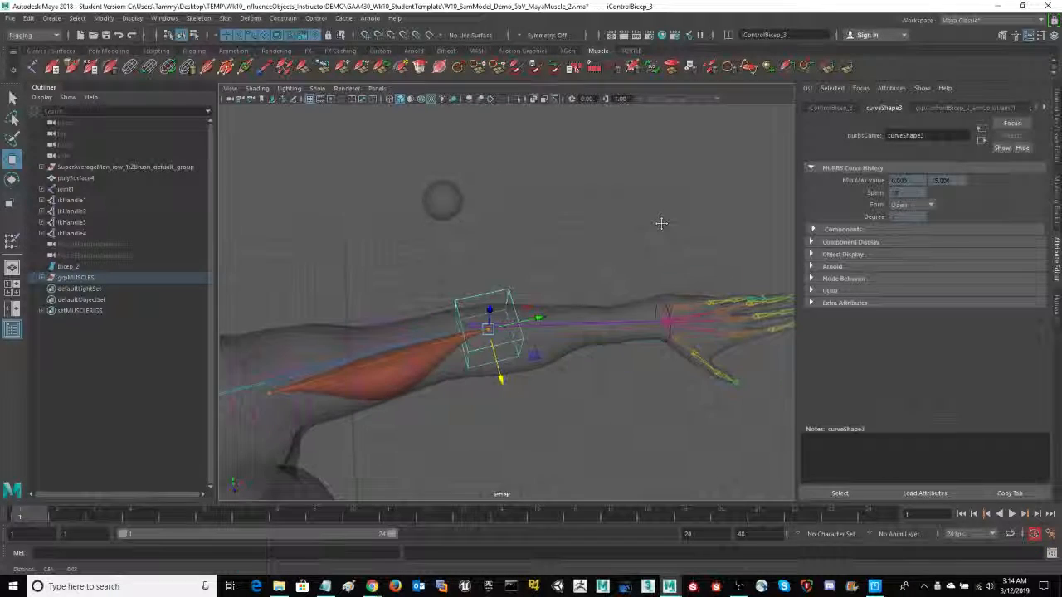
pyautogui.moveTo(666, 244); pyautogui.dragTo(720, 272)
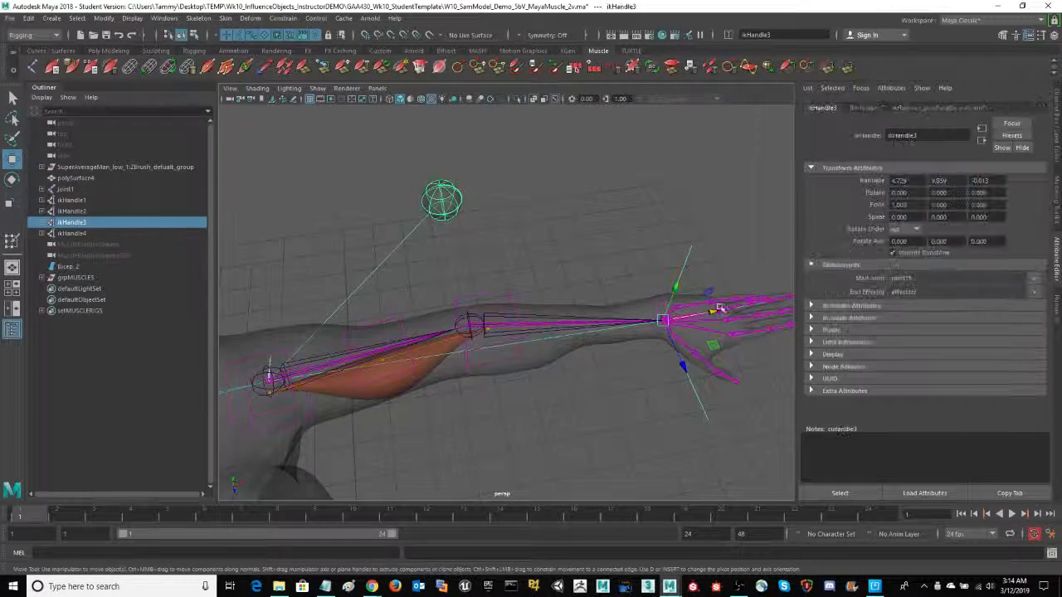
pyautogui.moveTo(671, 306); pyautogui.dragTo(715, 310)
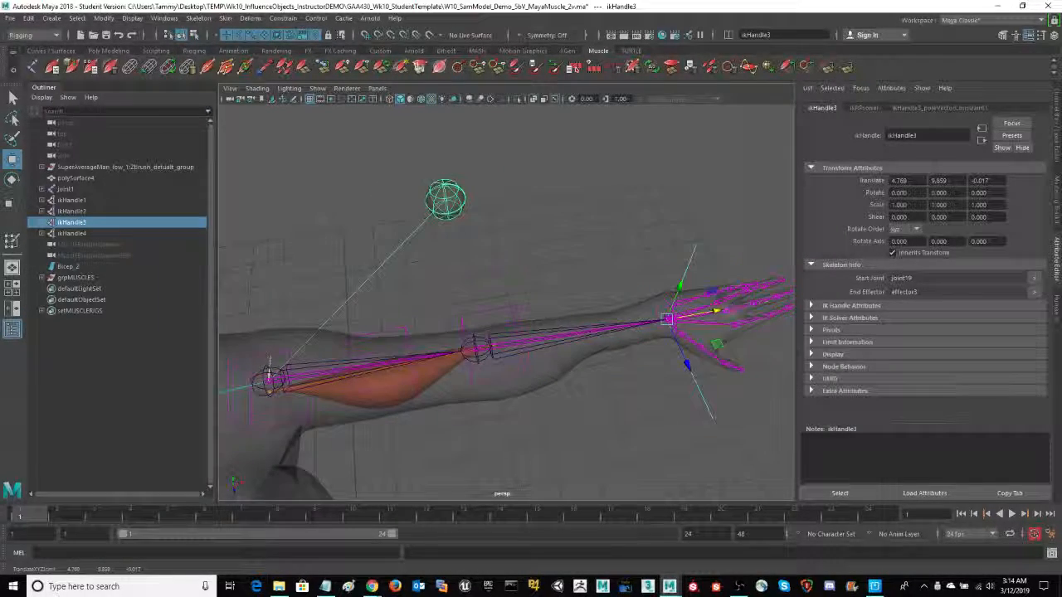
# Select the Bicep_ muscle surface, show its channels in the Channel Box, and examine the muscle's shape inside the extended arm
pyautogui.moveTo(610, 274)
pyautogui.keyDown('alt'); pyautogui.mouseDown()
pyautogui.moveTo(565, 282)
pyautogui.moveTo(593, 270)
pyautogui.mouseUp(); pyautogui.keyUp('alt')
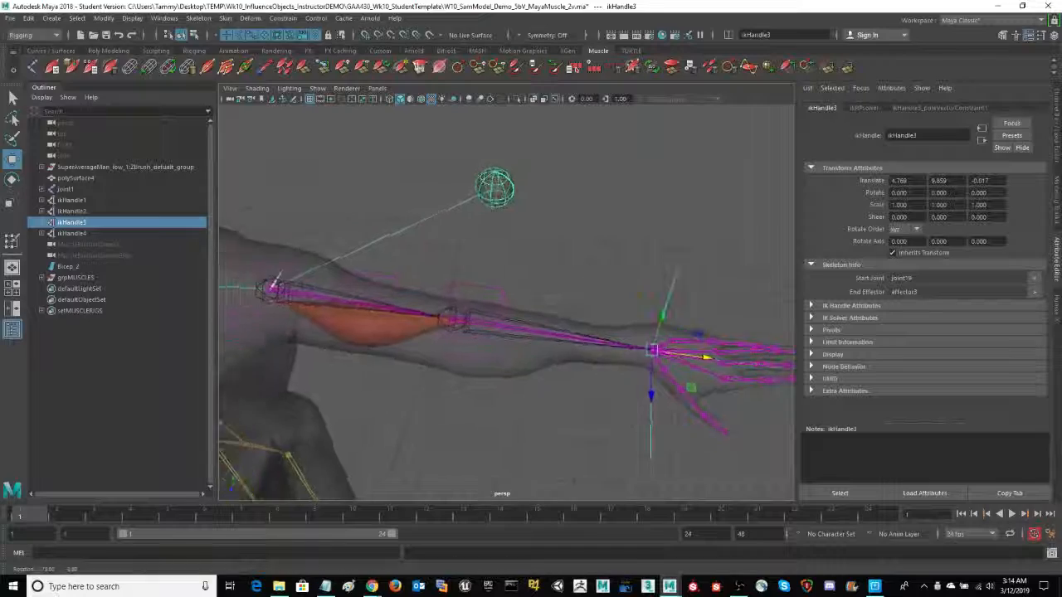
pyautogui.keyDown('alt'); pyautogui.moveTo(518, 418); pyautogui.dragTo(604, 378, button='middle'); pyautogui.keyUp('alt')
pyautogui.keyDown('alt'); pyautogui.moveTo(605, 378); pyautogui.dragTo(514, 260); pyautogui.keyUp('alt')
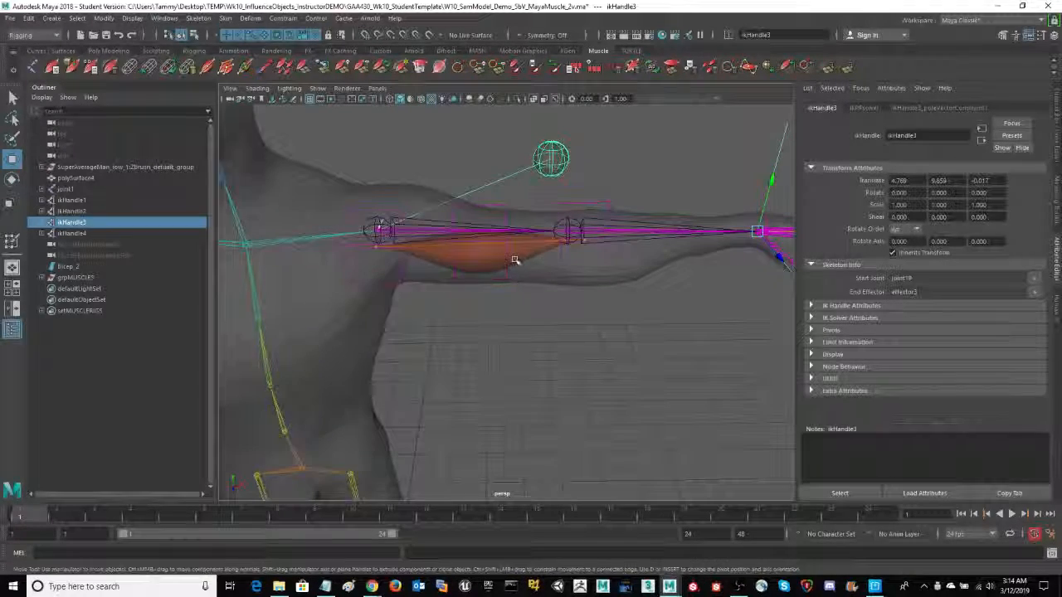
pyautogui.click(515, 260)
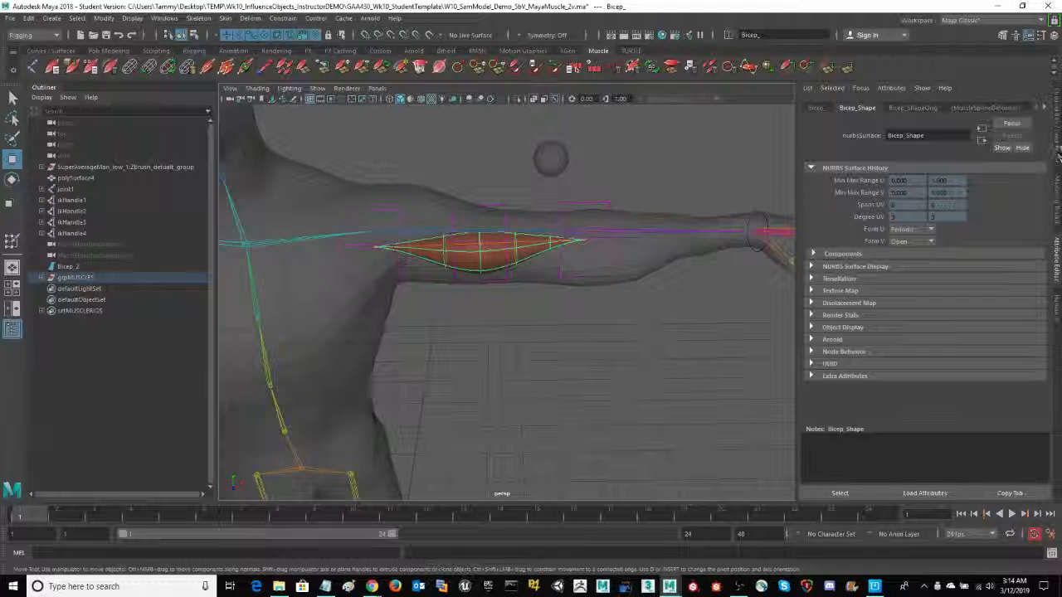
pyautogui.click(1057, 140)
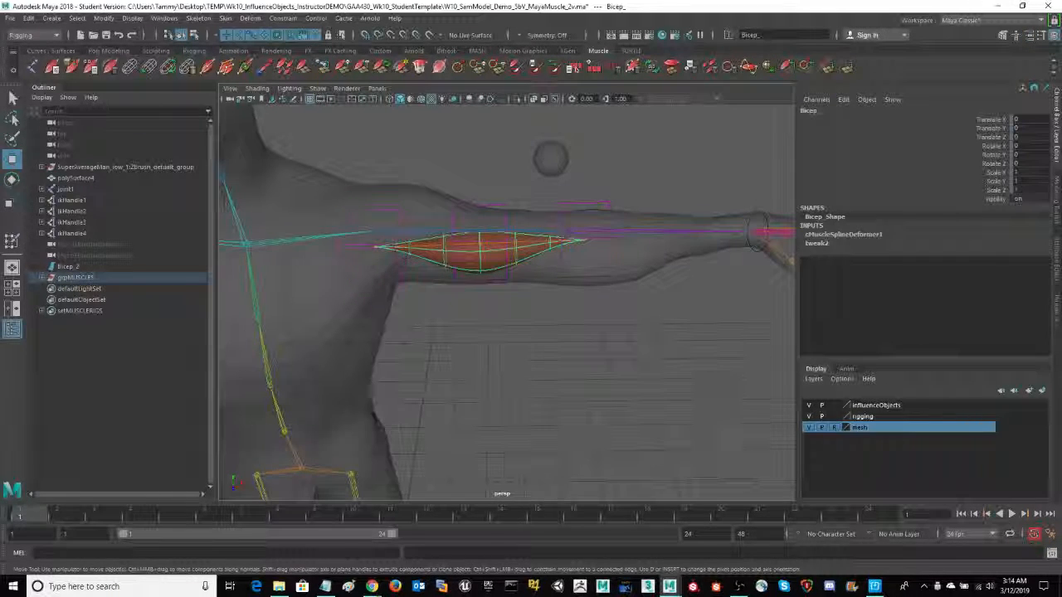
pyautogui.keyDown('alt'); pyautogui.moveTo(631, 417); pyautogui.dragTo(526, 417); pyautogui.keyUp('alt')
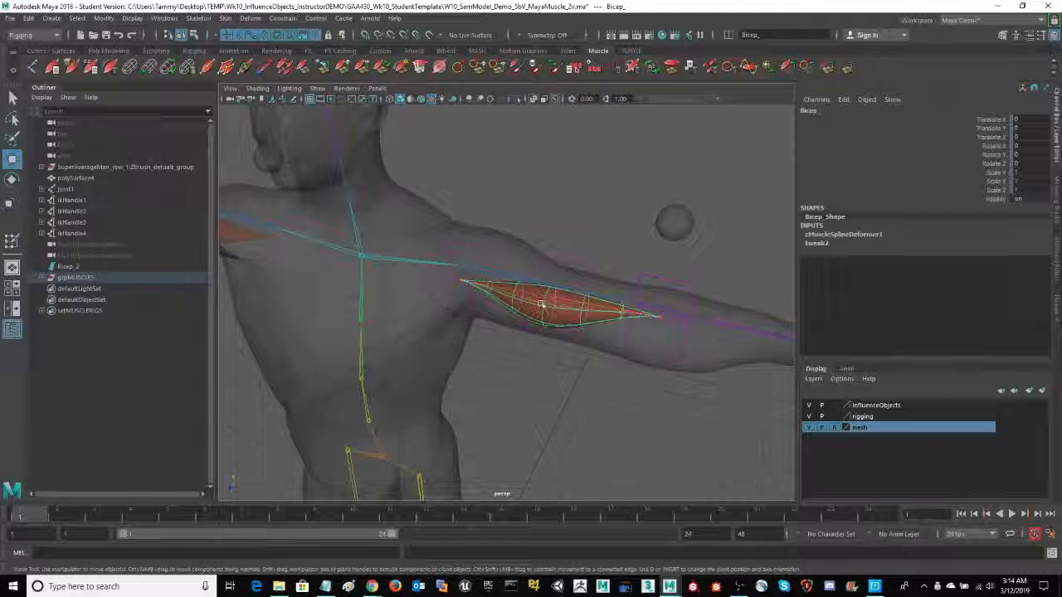
pyautogui.keyDown('alt'); pyautogui.moveTo(541, 305); pyautogui.dragTo(603, 414); pyautogui.keyUp('alt')
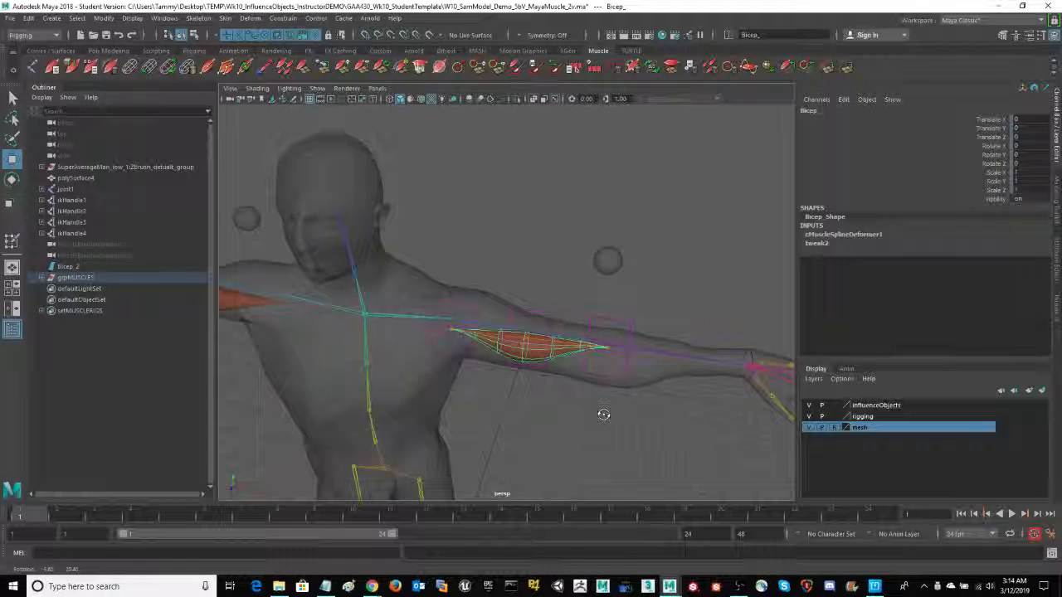
# Move the wrist IK handle back slightly to about 4.747 in X and inspect the muscle from the front
pyautogui.moveTo(795, 320); pyautogui.dragTo(800, 371)
pyautogui.moveTo(678, 289)
pyautogui.keyDown('alt'); pyautogui.mouseDown()
pyautogui.moveTo(644, 284)
pyautogui.moveTo(666, 285)
pyautogui.mouseUp(); pyautogui.keyUp('alt')
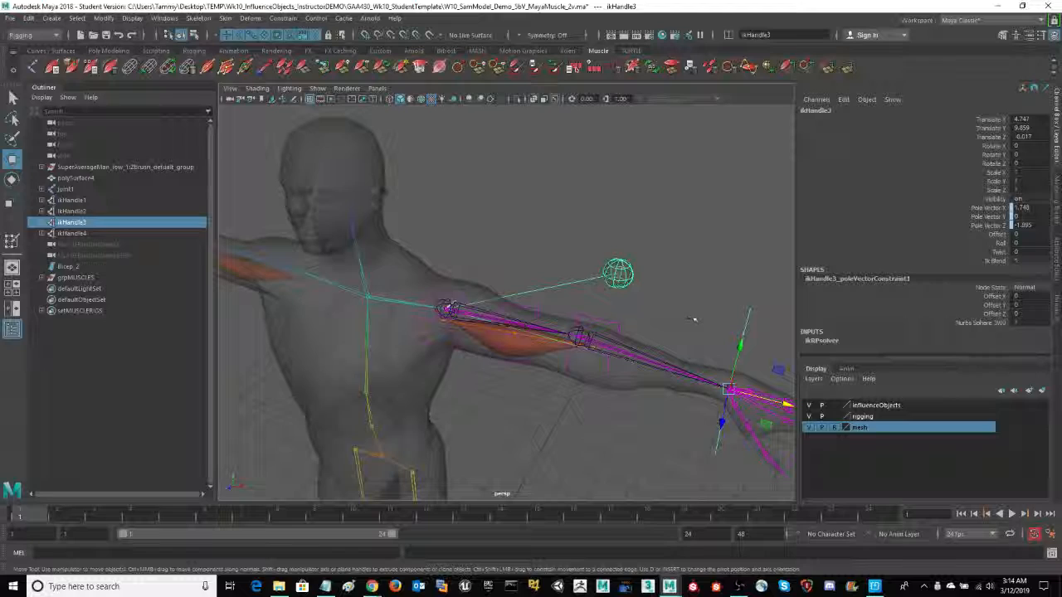
pyautogui.keyDown('alt'); pyautogui.moveTo(693, 320); pyautogui.dragTo(578, 204); pyautogui.keyUp('alt')
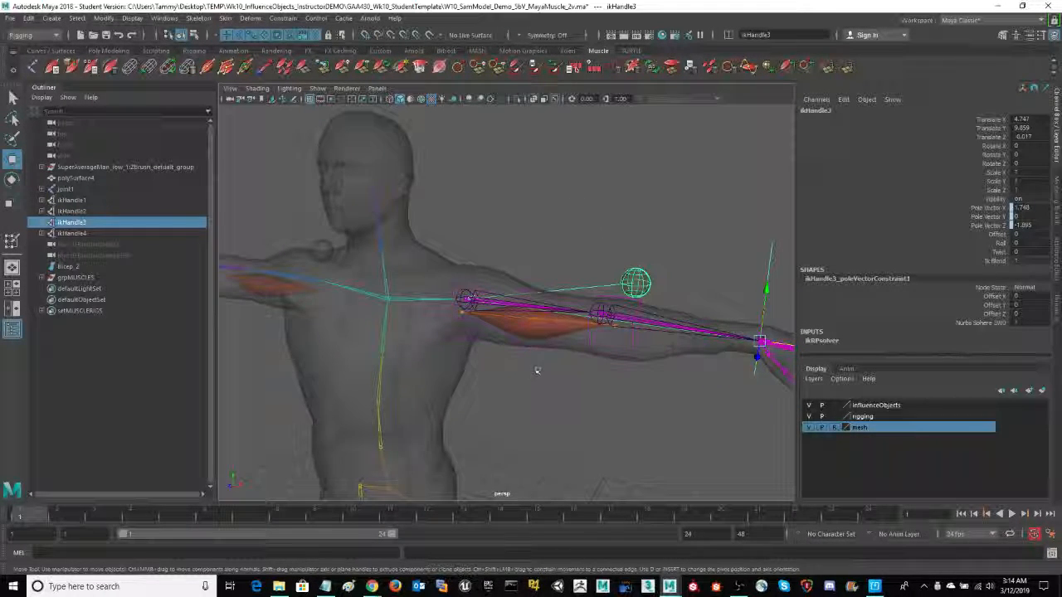